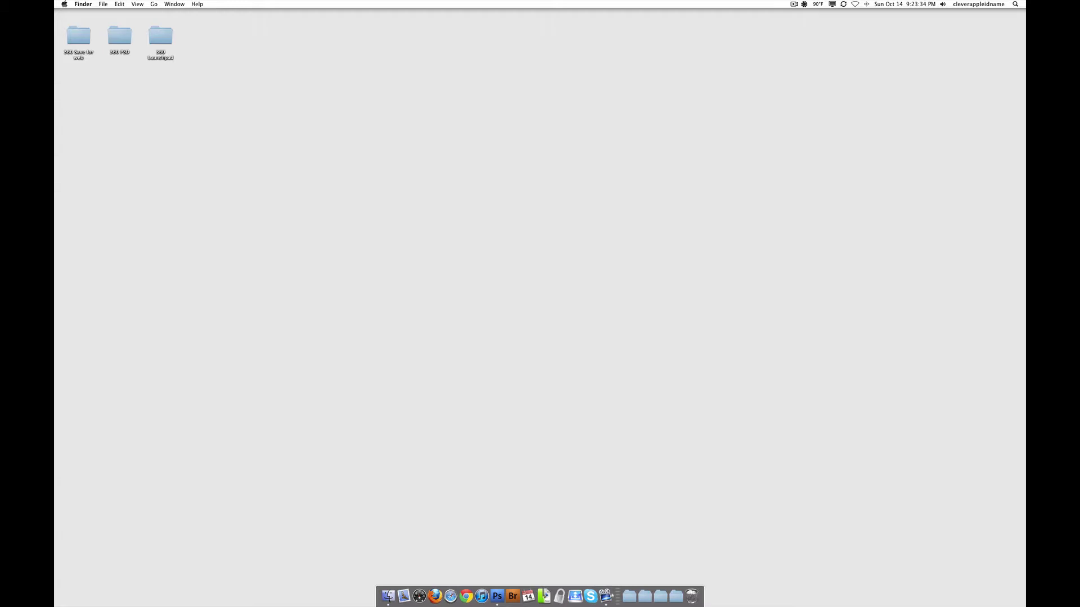
Step: Bring back the Finder window, open 18.JPG in Photoshop, and reposition its document window
key(F11)
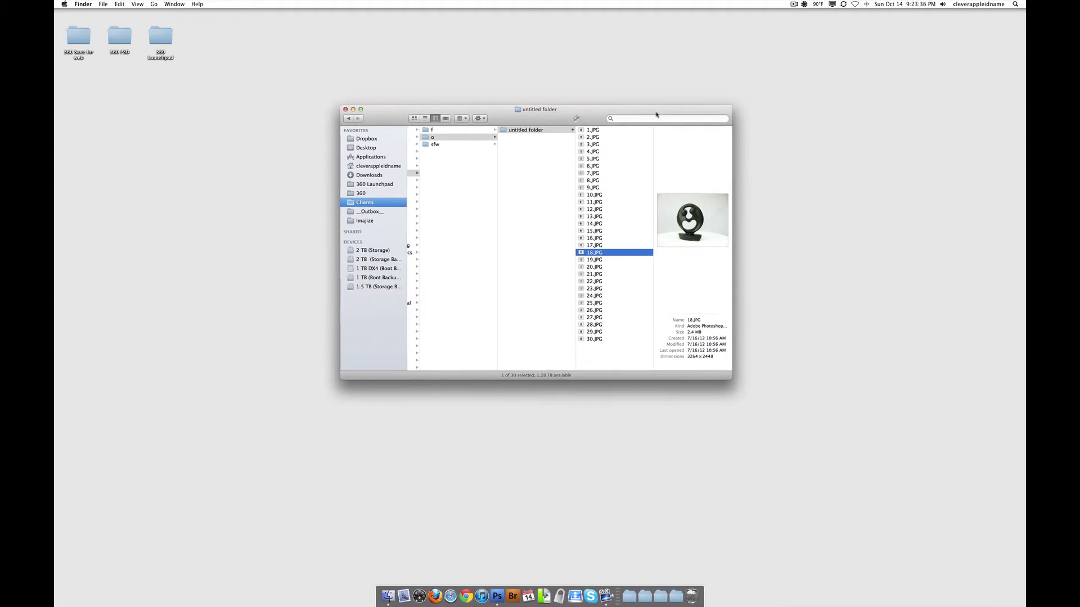
double_click(597, 257)
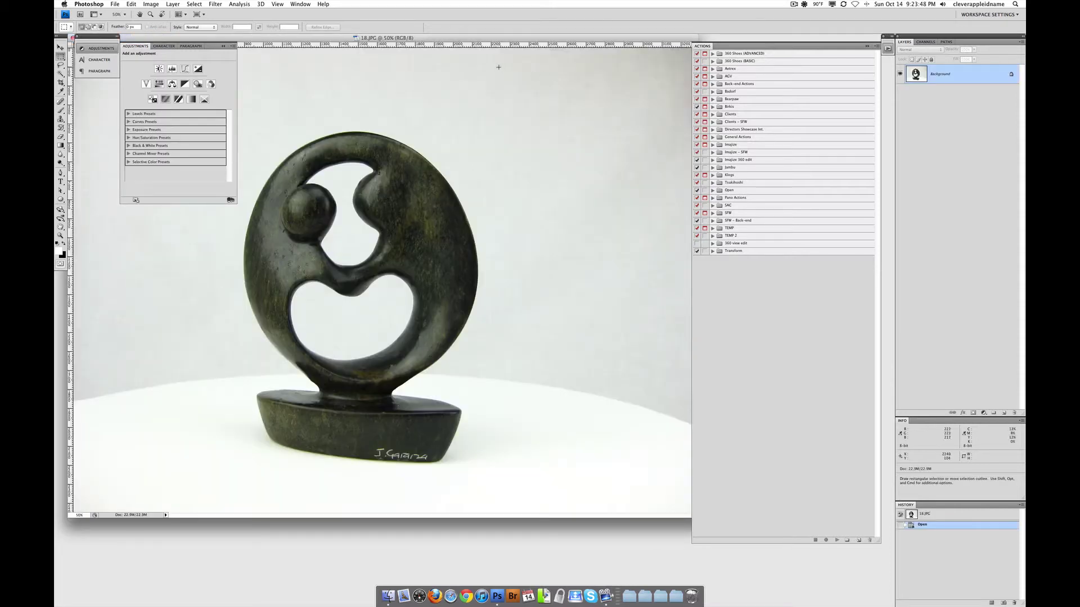
key(v)
drag(492, 38, 619, 73)
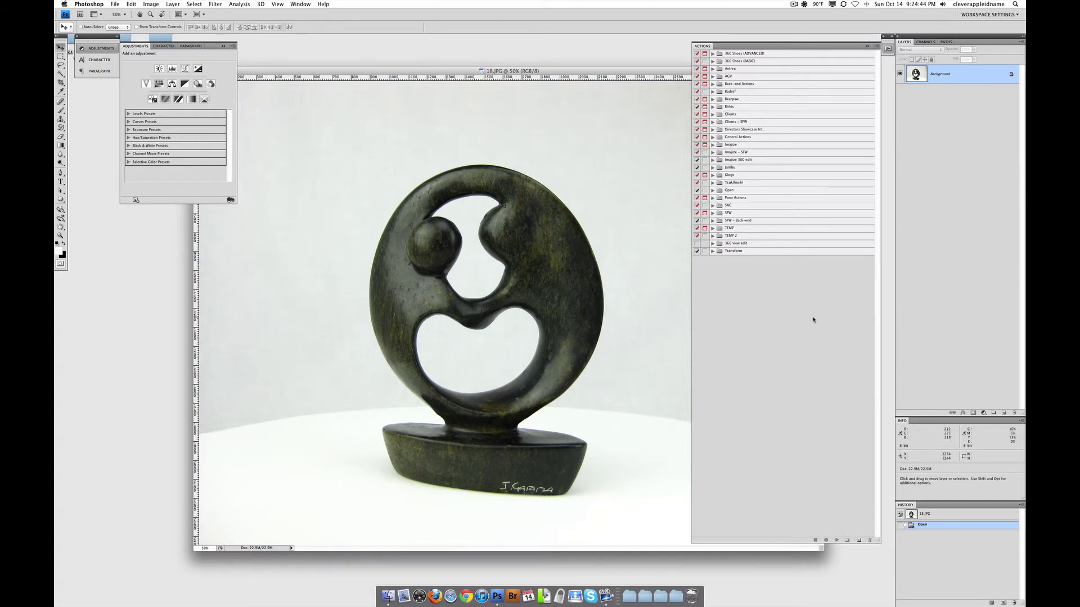
Step: Create a new action set named "360 Actions"
click(301, 4)
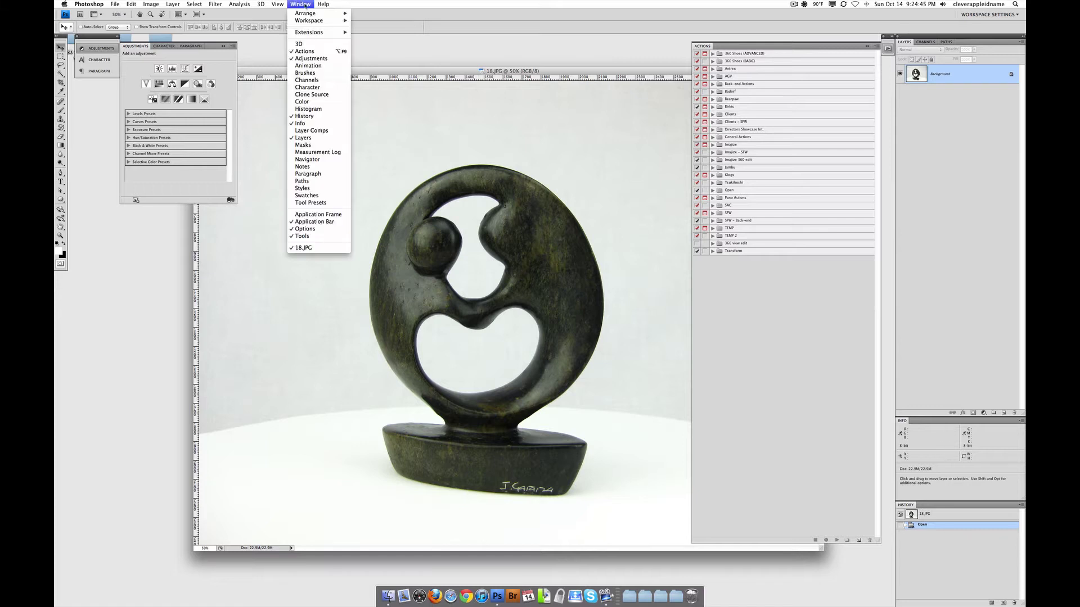
click(326, 55)
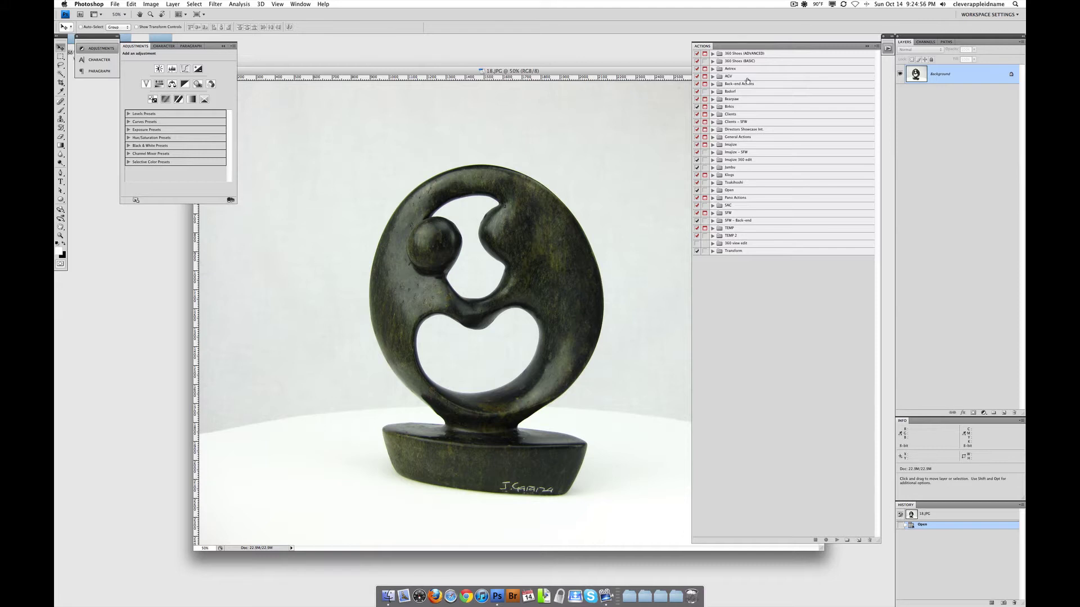
click(847, 542)
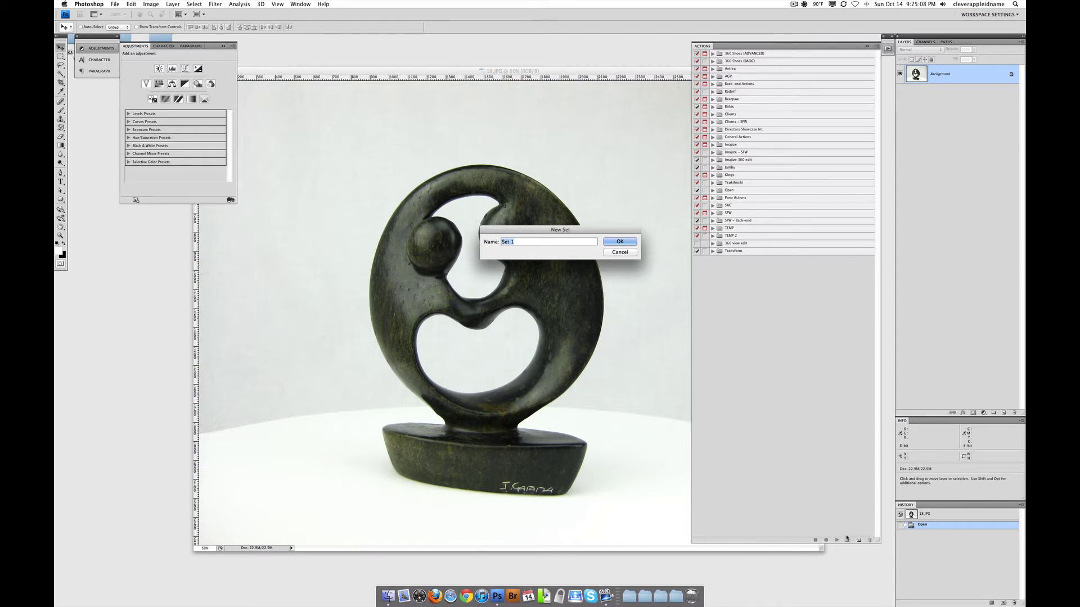
text(360 Actions)
click(620, 242)
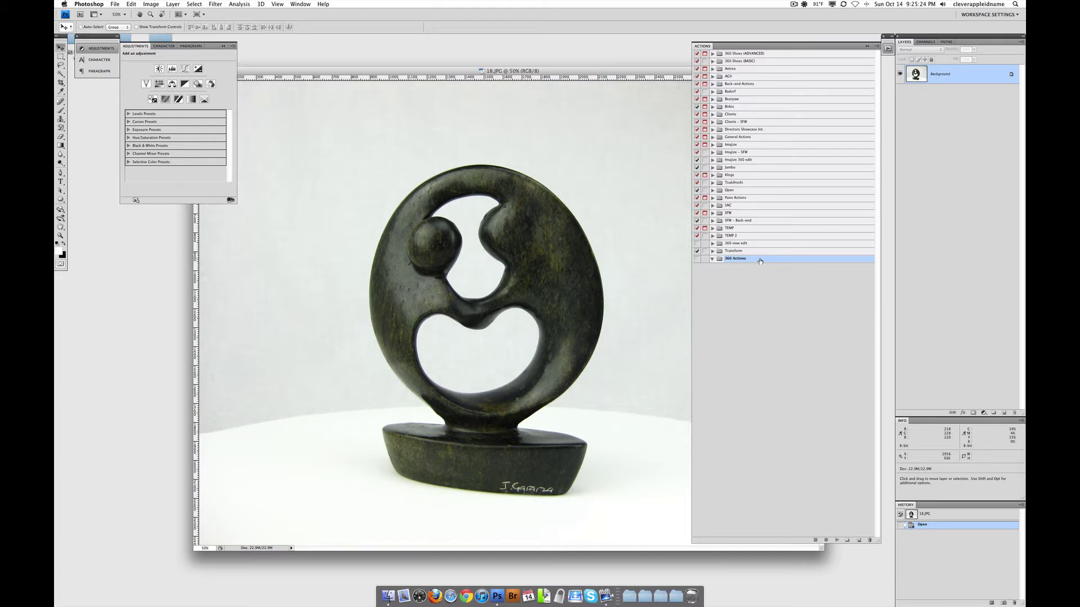
Step: Start recording a new action named "Curves and Hue" in the 360 Actions set
click(859, 541)
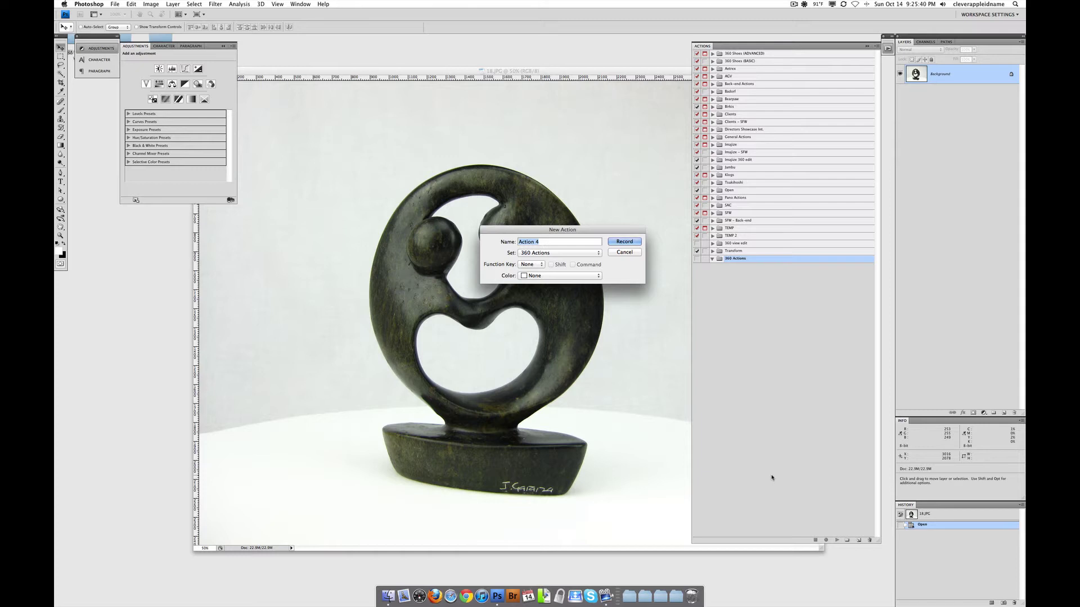
text(Curves and Hue)
click(623, 241)
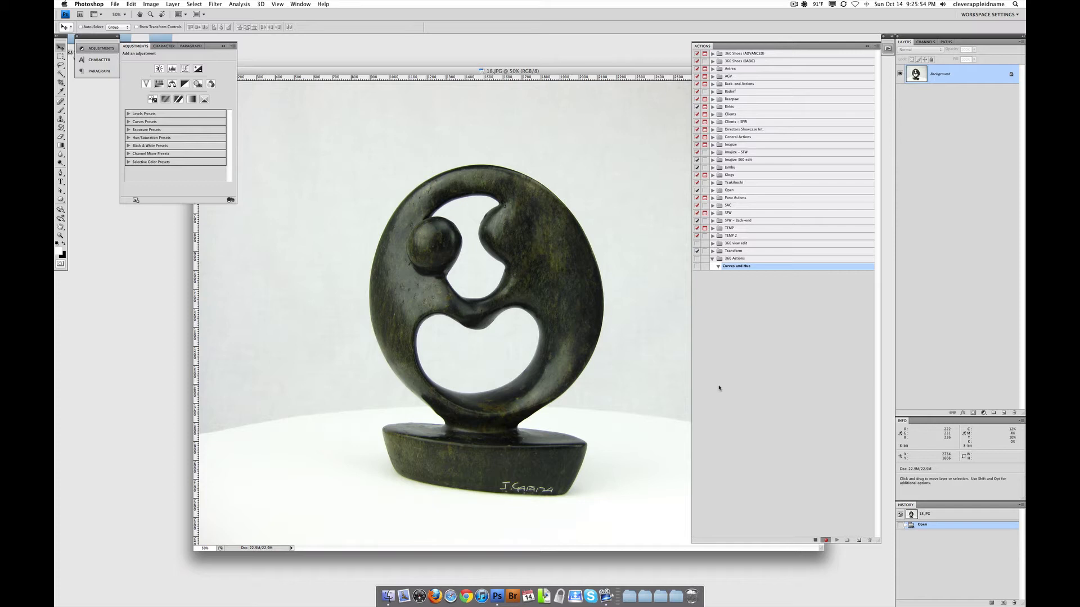
Step: Add a Curves adjustment layer with its default name, Normal mode and 100% opacity
click(174, 4)
mouse_move(214, 72)
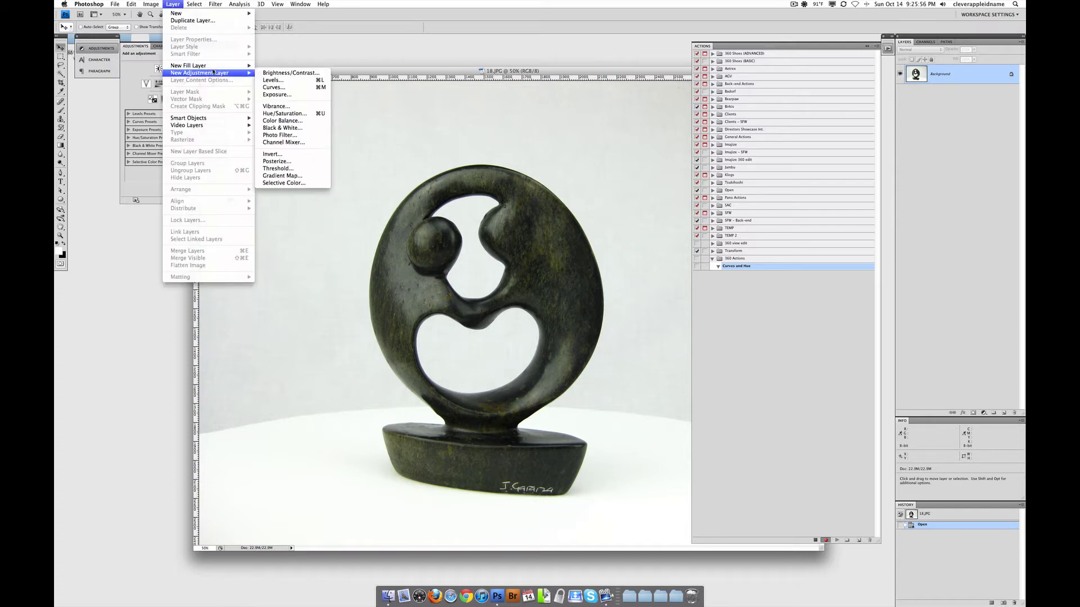
click(290, 88)
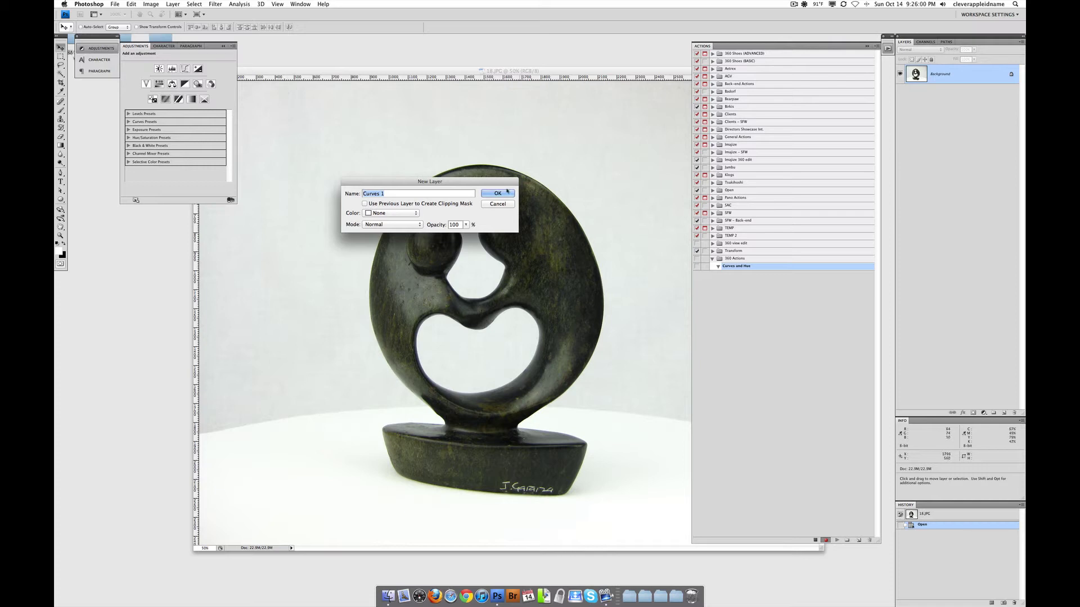
click(498, 194)
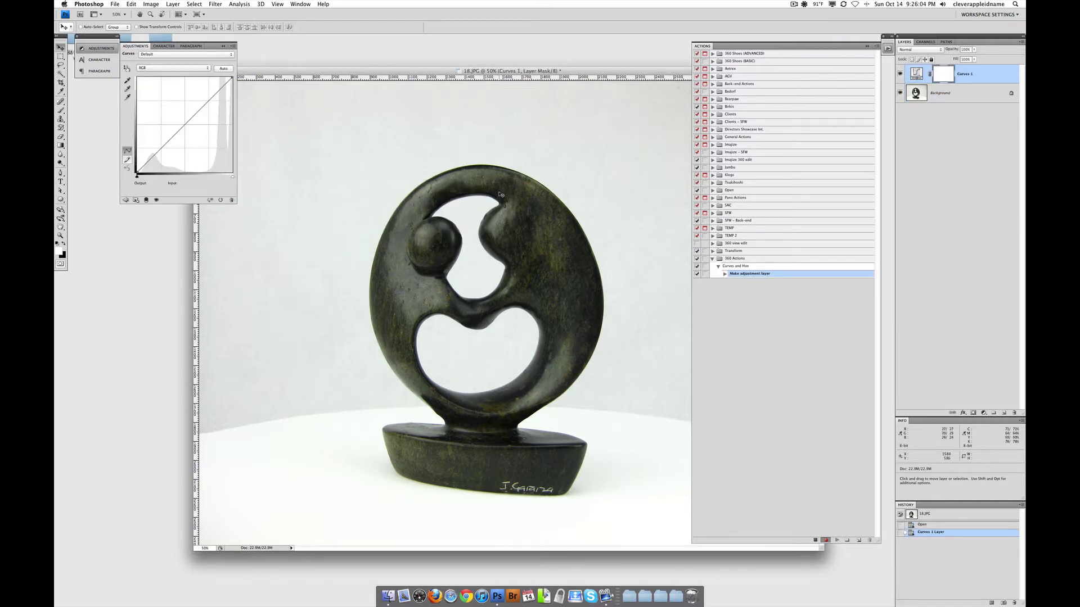
Step: Add a Hue/Saturation adjustment layer with default settings and stop recording the action
click(179, 4)
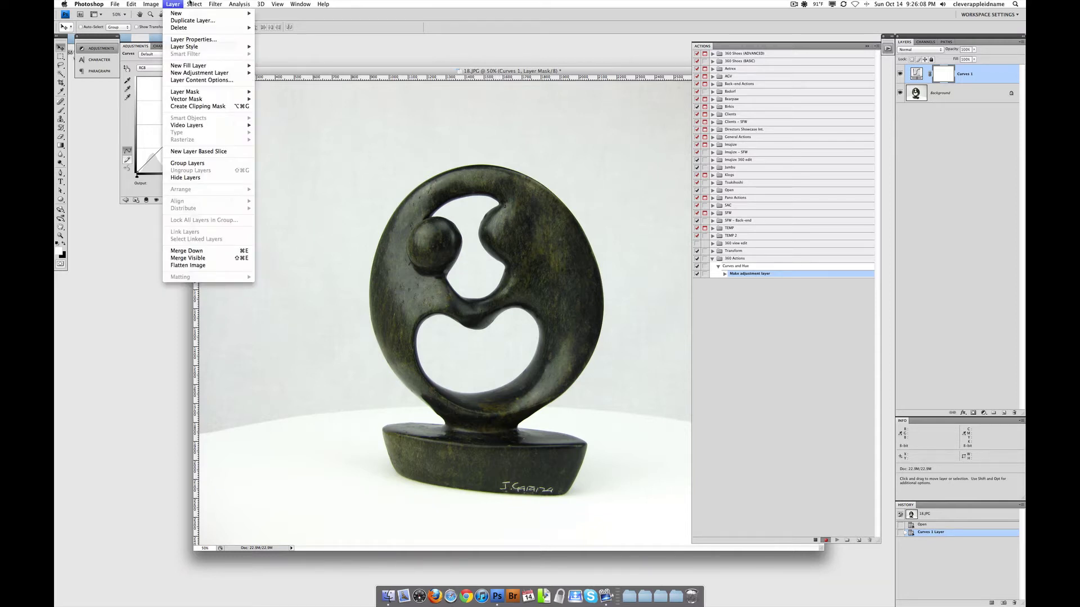
mouse_move(184, 73)
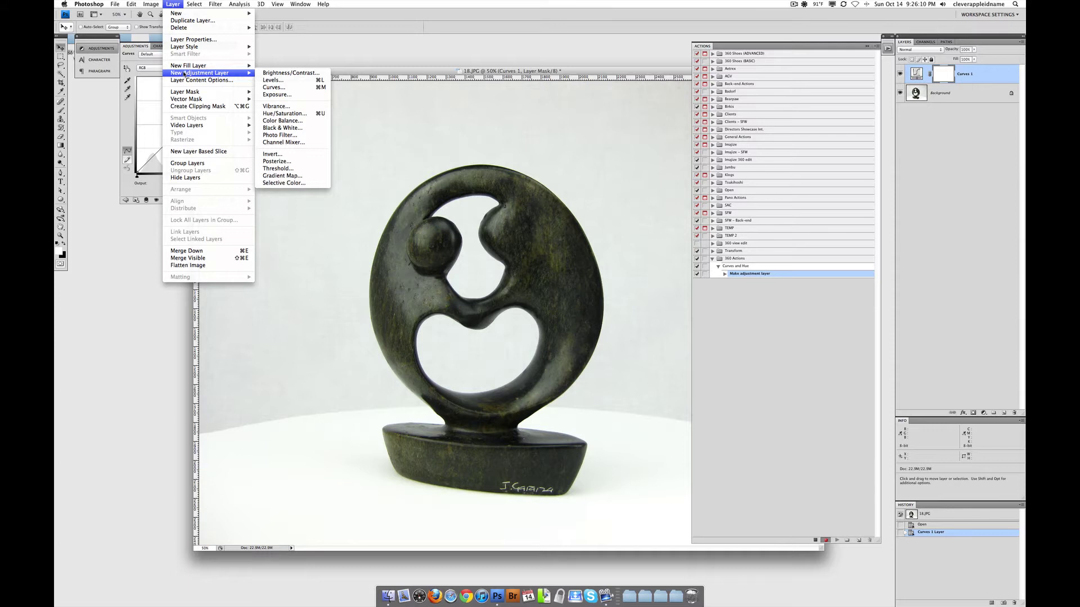
click(314, 115)
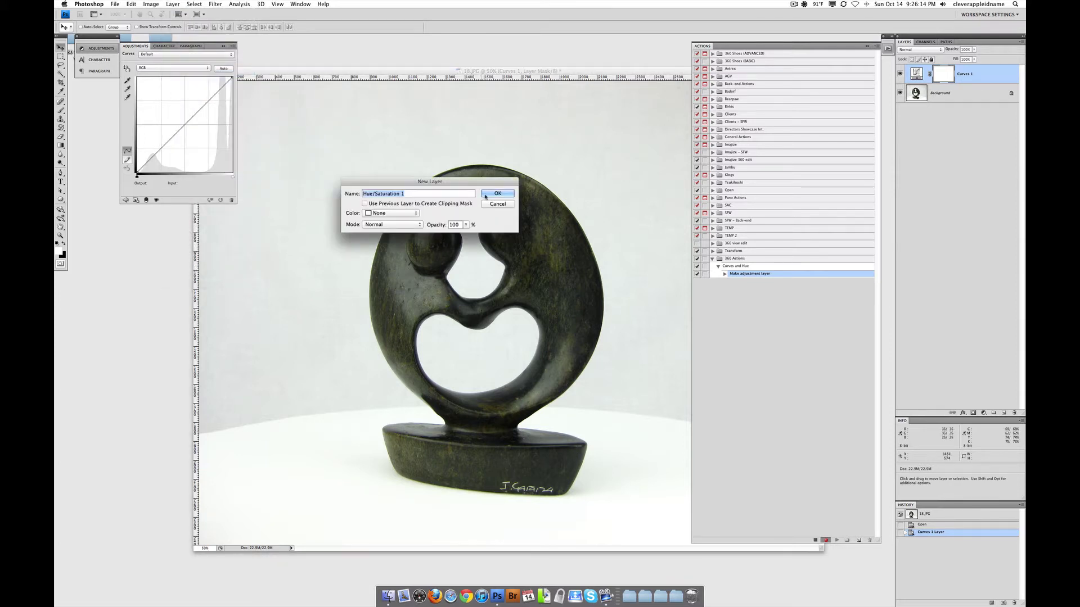
click(485, 195)
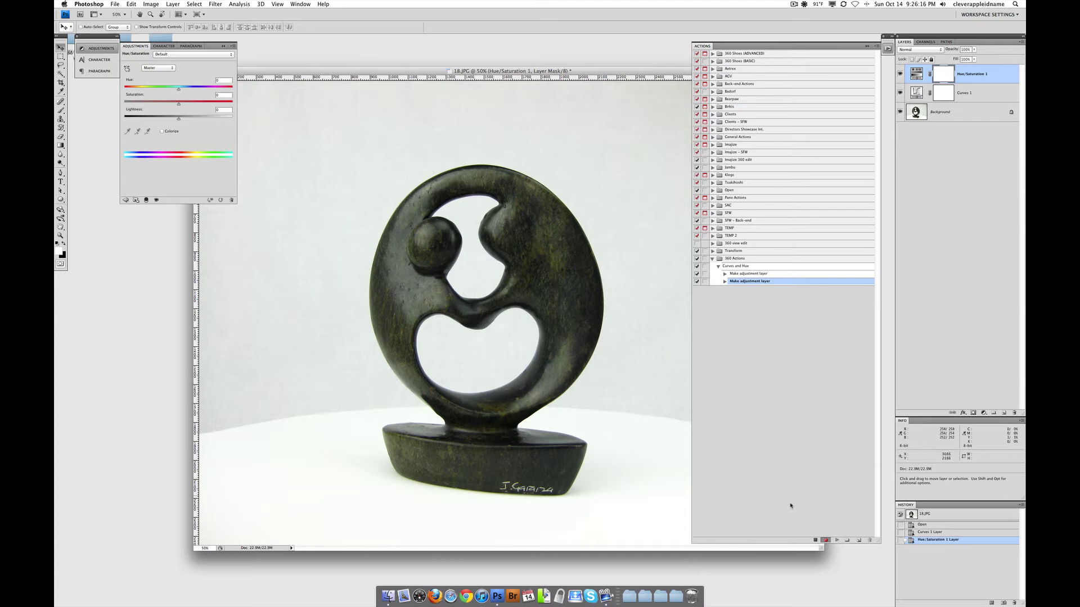
click(815, 540)
Step: Expand the two recorded steps of Curves and Hue and open the Curves step for re-recording, accepting the default new layer options
click(724, 282)
click(724, 274)
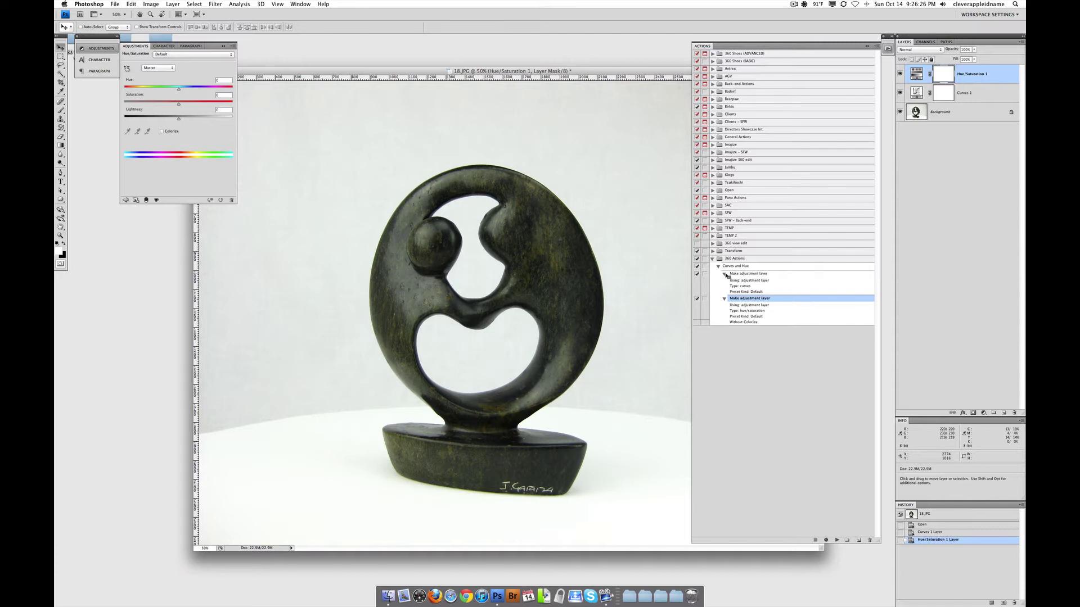
double_click(755, 281)
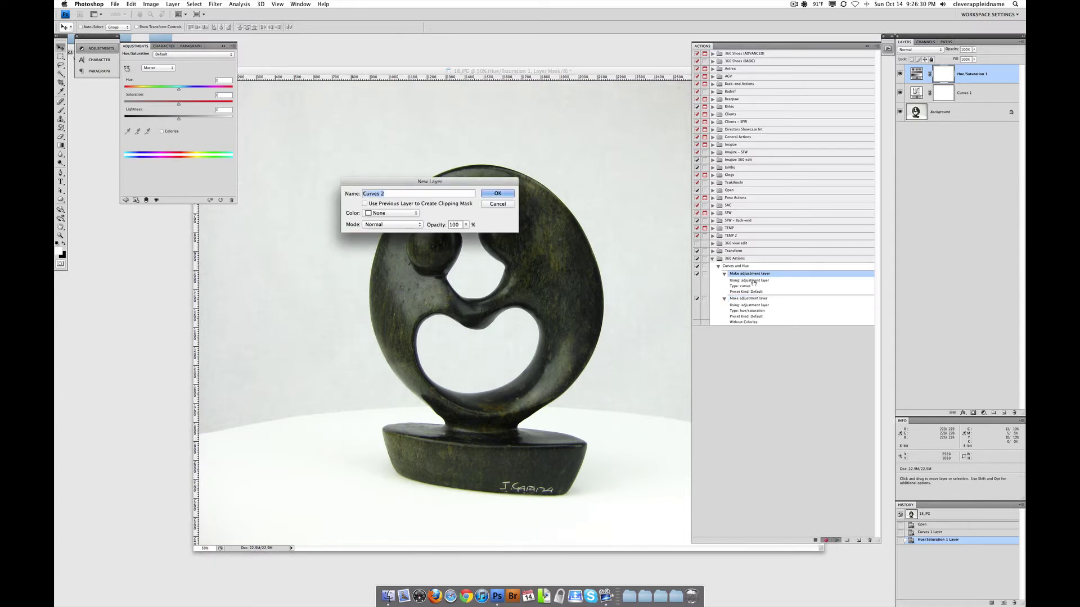
click(488, 194)
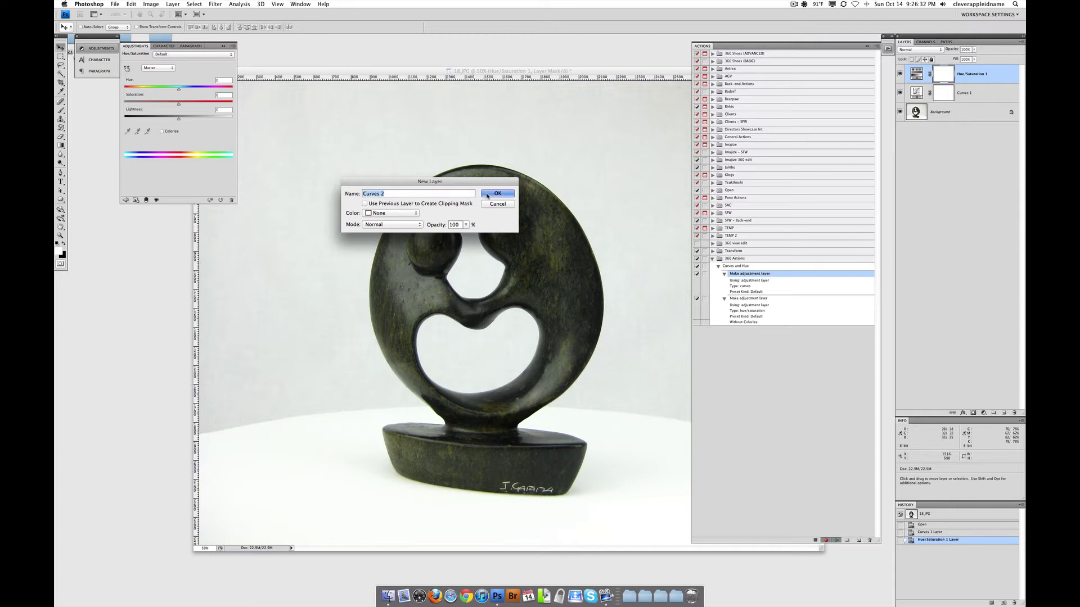
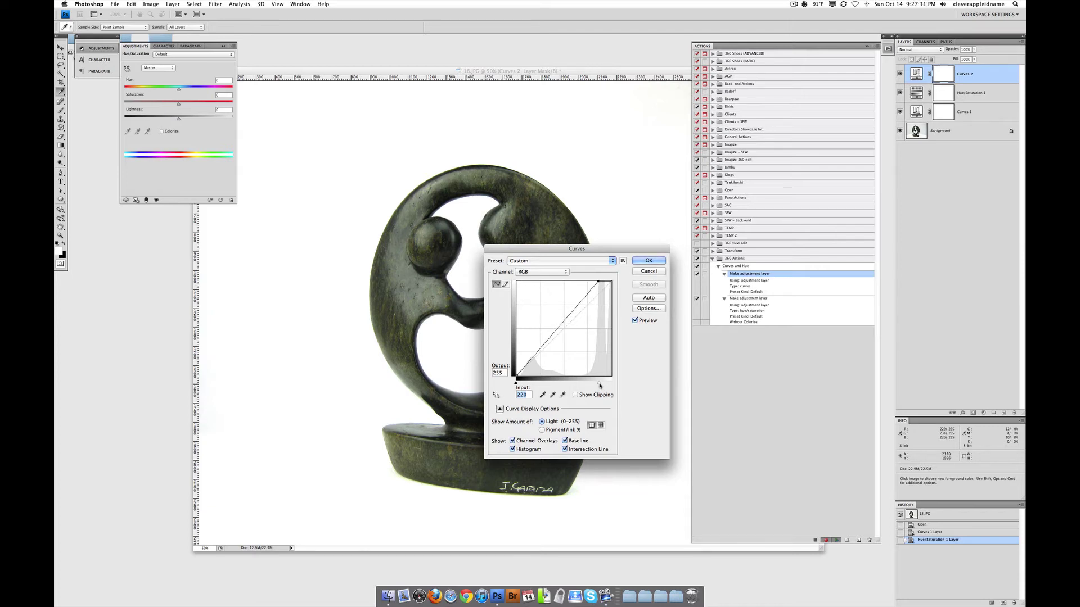
Step: Try extreme white-point and black-point inputs of 21 and 211 on the RGB curve, undoing each one
drag(600, 387, 525, 385)
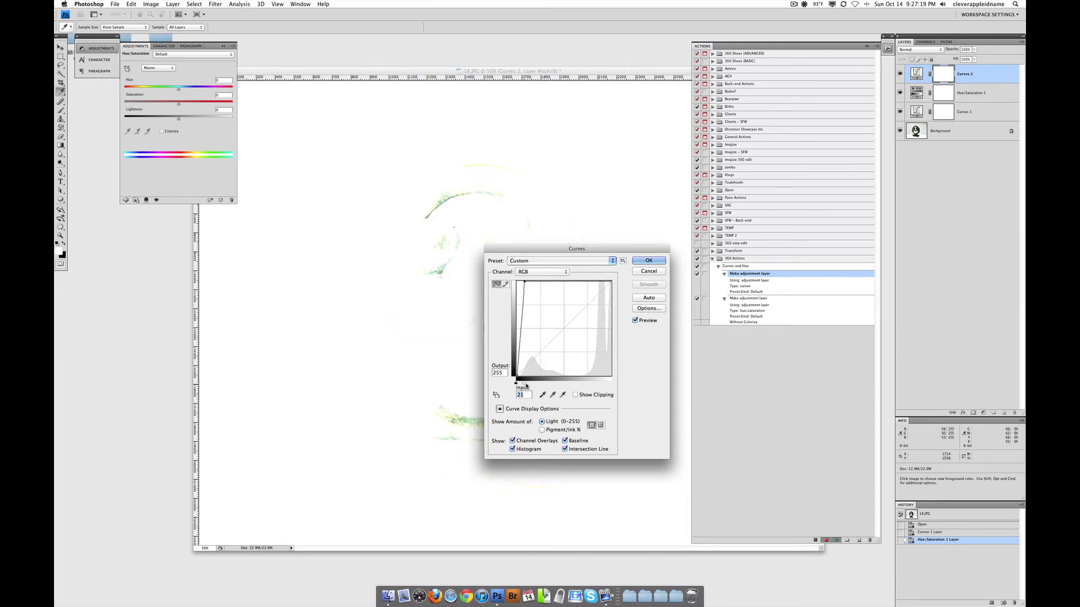
drag(525, 385, 526, 384)
key(super+z)
drag(517, 383, 595, 385)
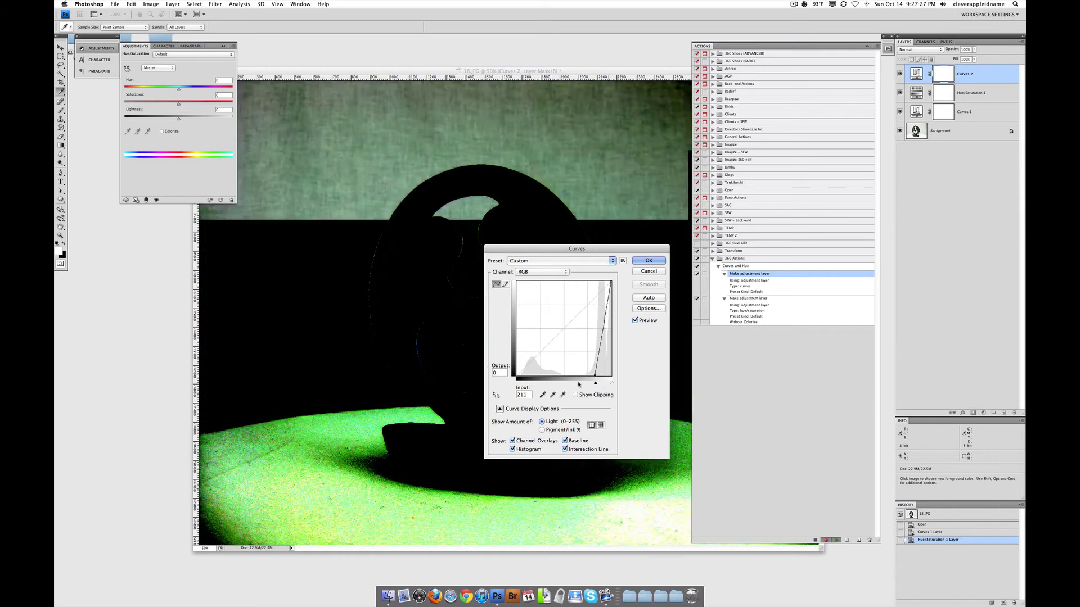
key(super+z)
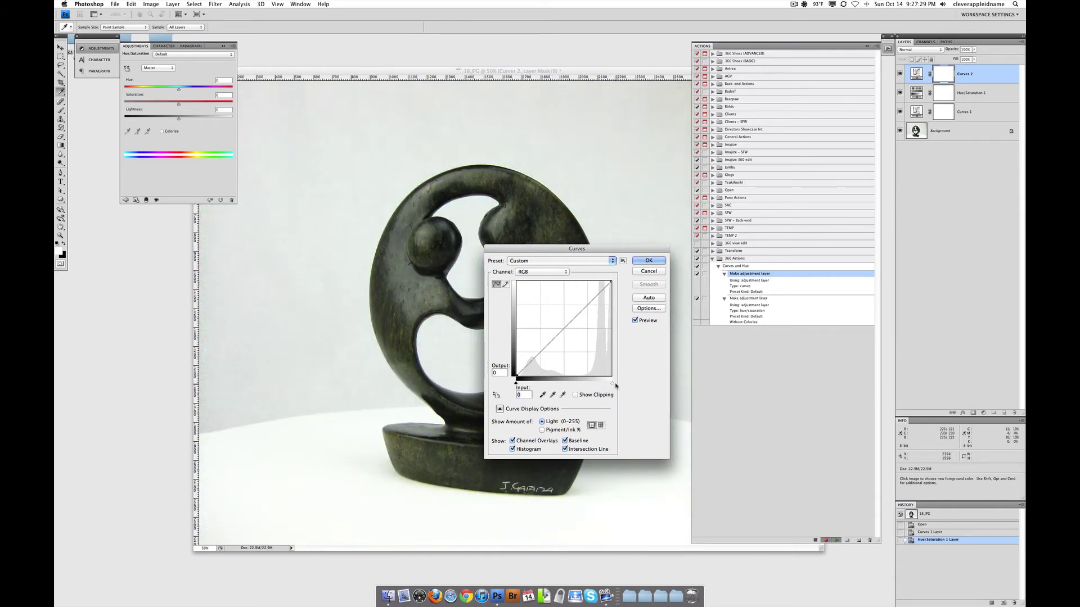
Step: Set the RGB curve's white point to input 175 with output 255 and apply the Curves adjustment
drag(614, 386, 584, 383)
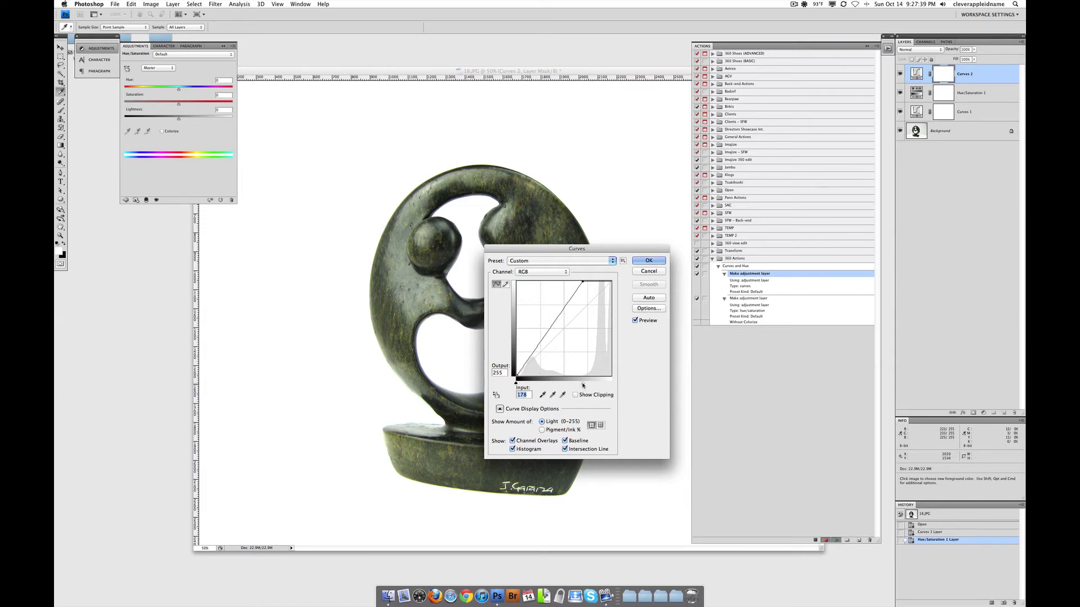
text(176)
key(Down)
click(643, 263)
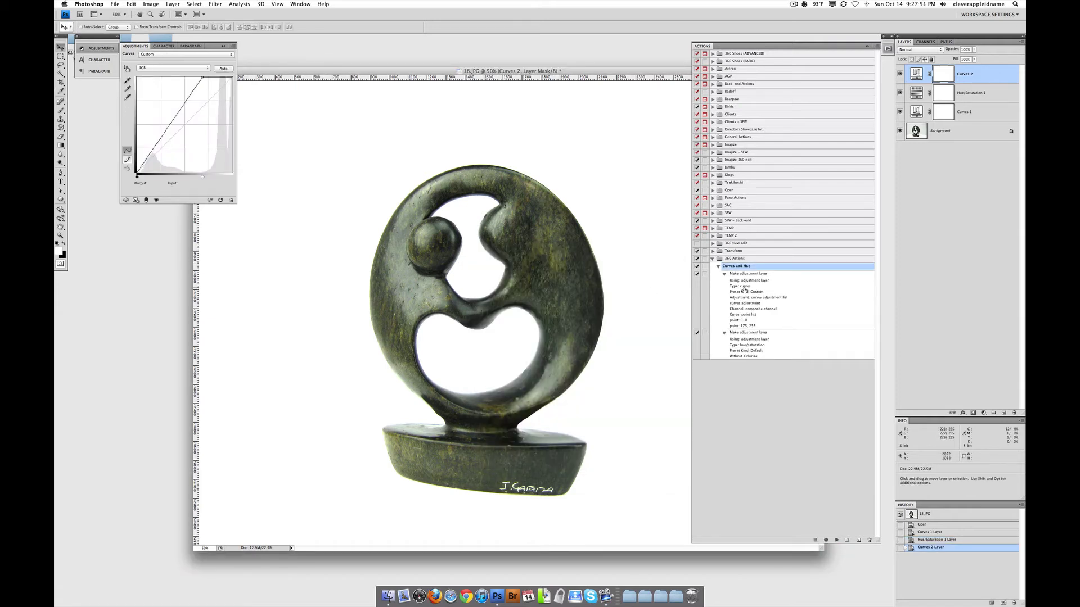
Step: Re-record the action's Hue/Saturation step with Hue +12, Saturation -33 and Lightness 0
double_click(767, 341)
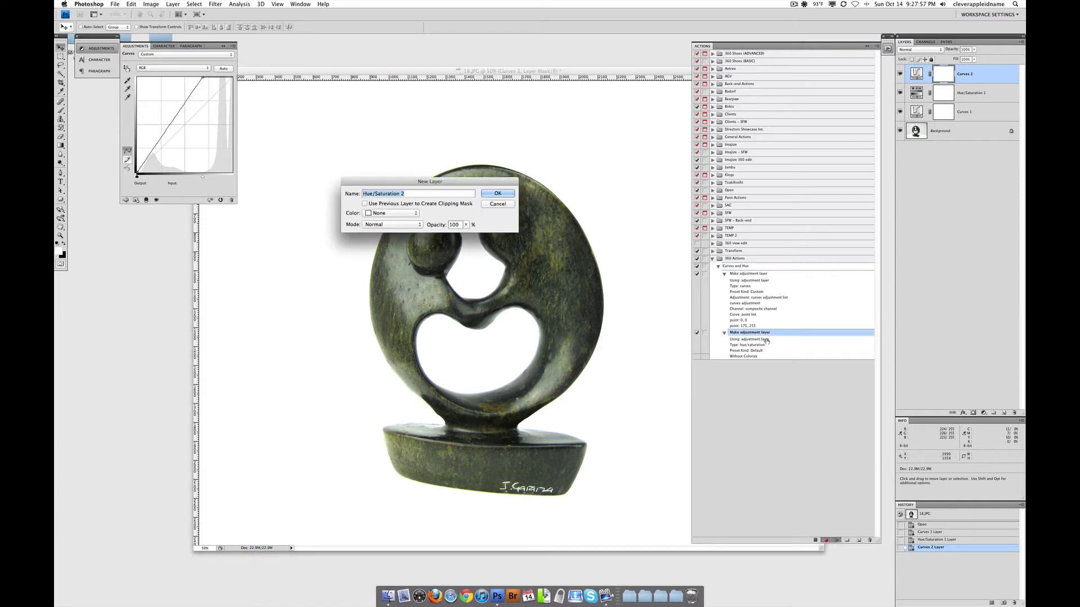
click(494, 194)
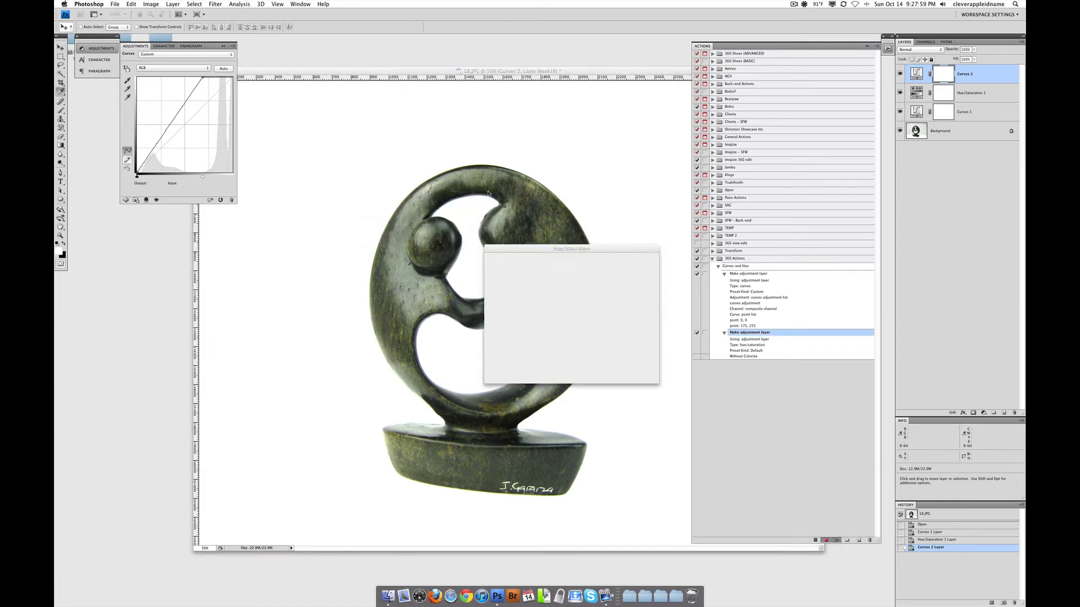
drag(532, 251, 650, 380)
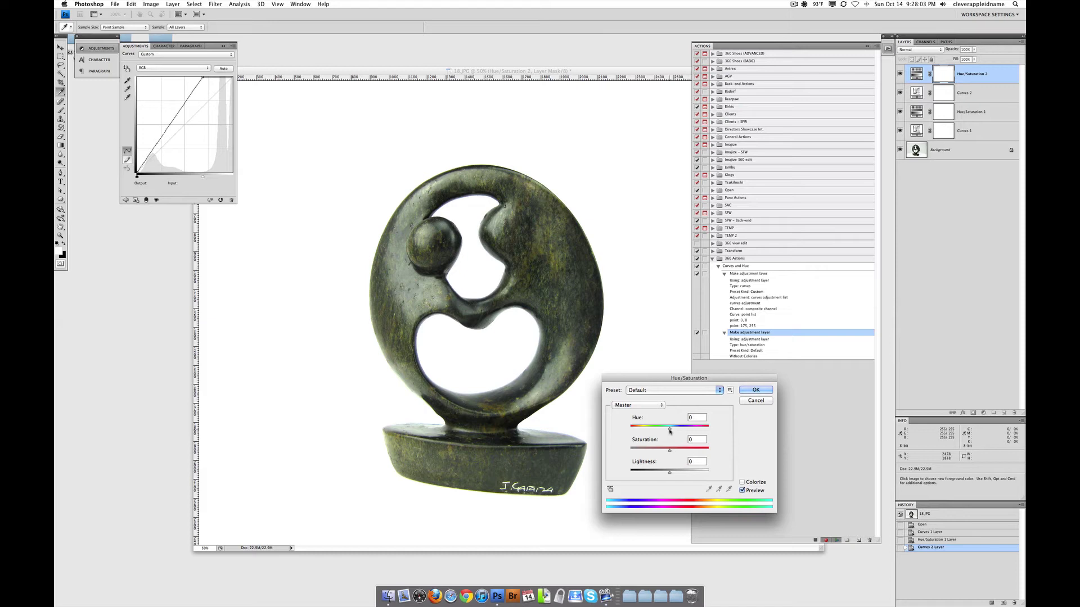
mouse_move(669, 430)
mouse_down()
mouse_move(651, 430)
mouse_move(675, 430)
mouse_up()
drag(669, 453, 657, 454)
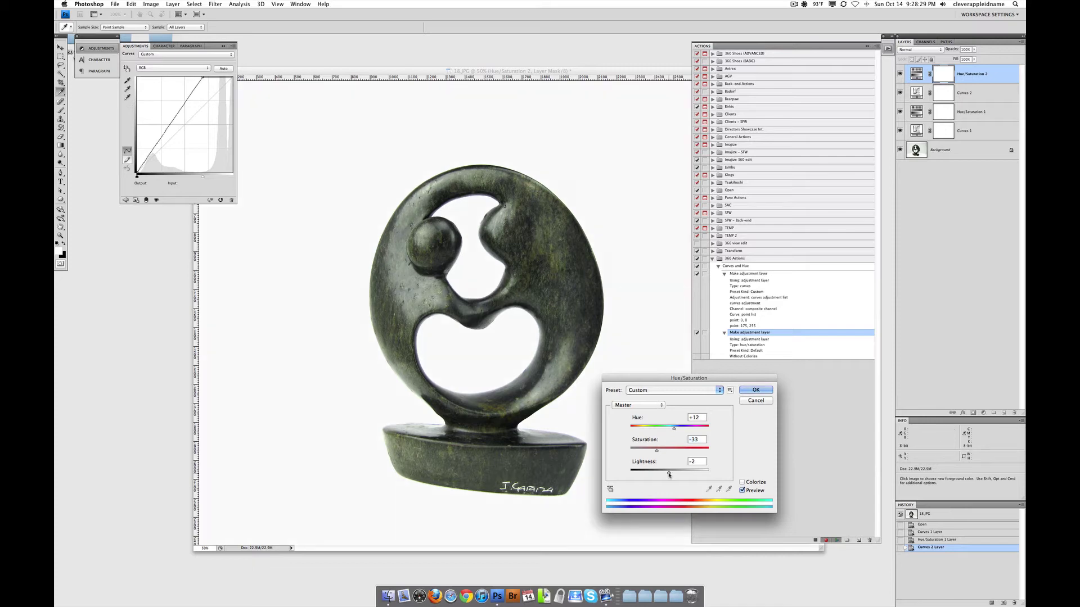
drag(669, 475, 657, 474)
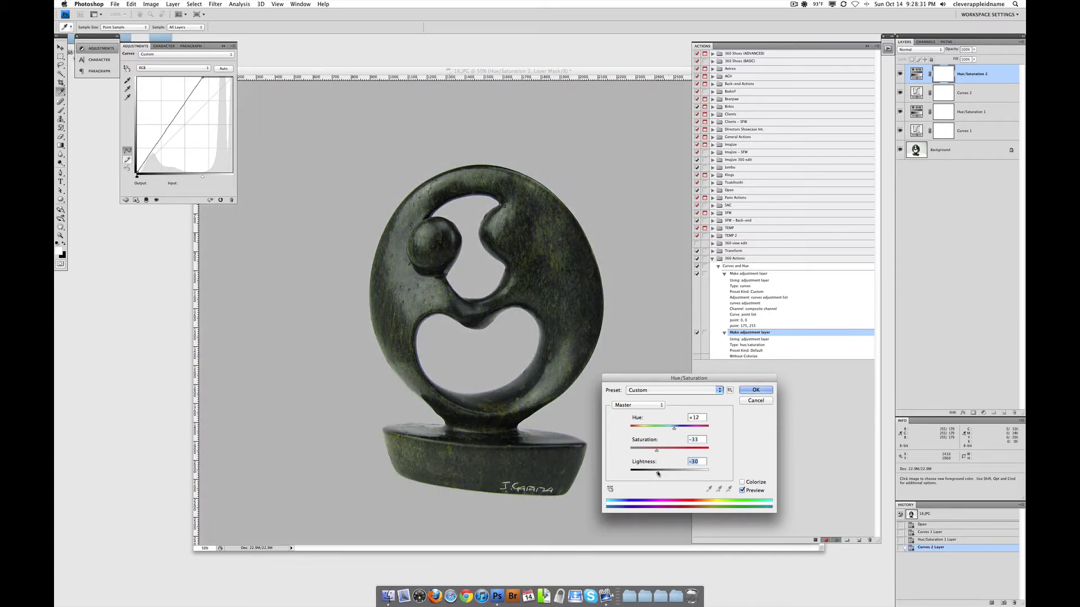
text(0)
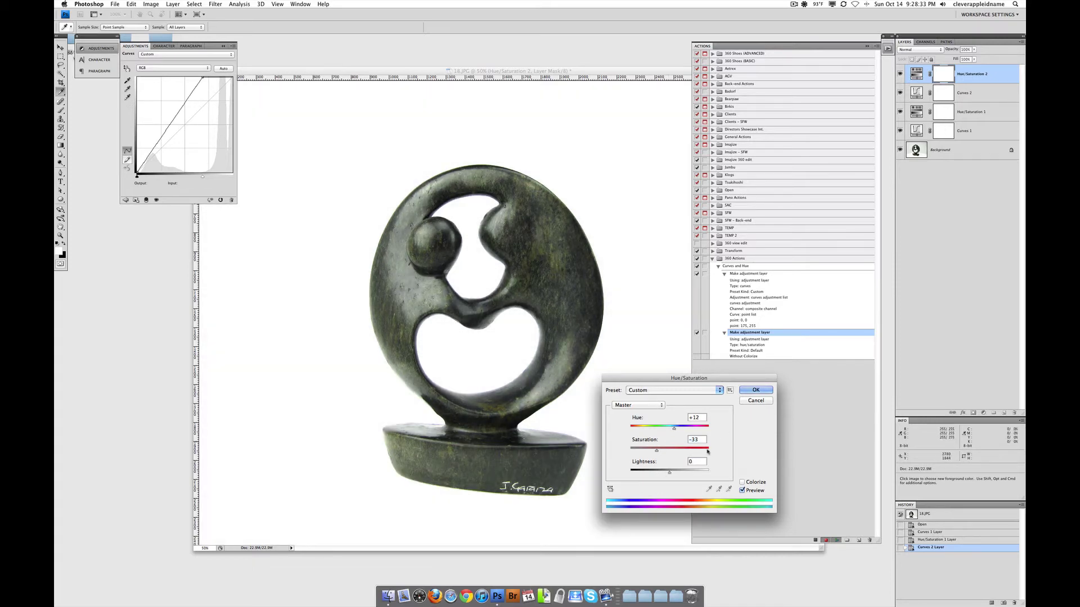
click(754, 390)
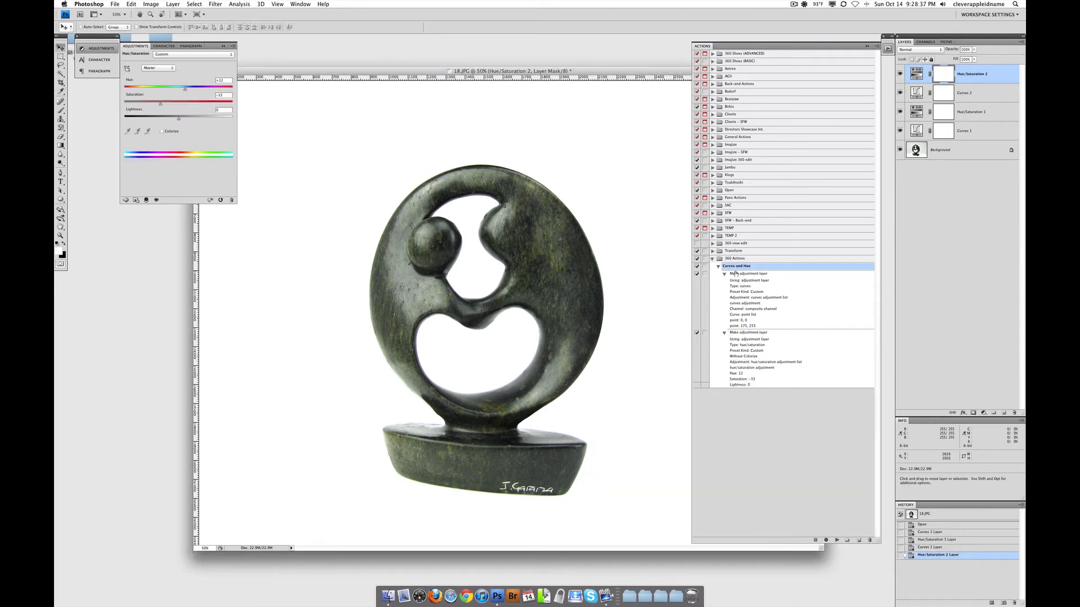
Step: Collapse the Curves and Hue action and delete all four adjustment layers above the Background layer
click(718, 267)
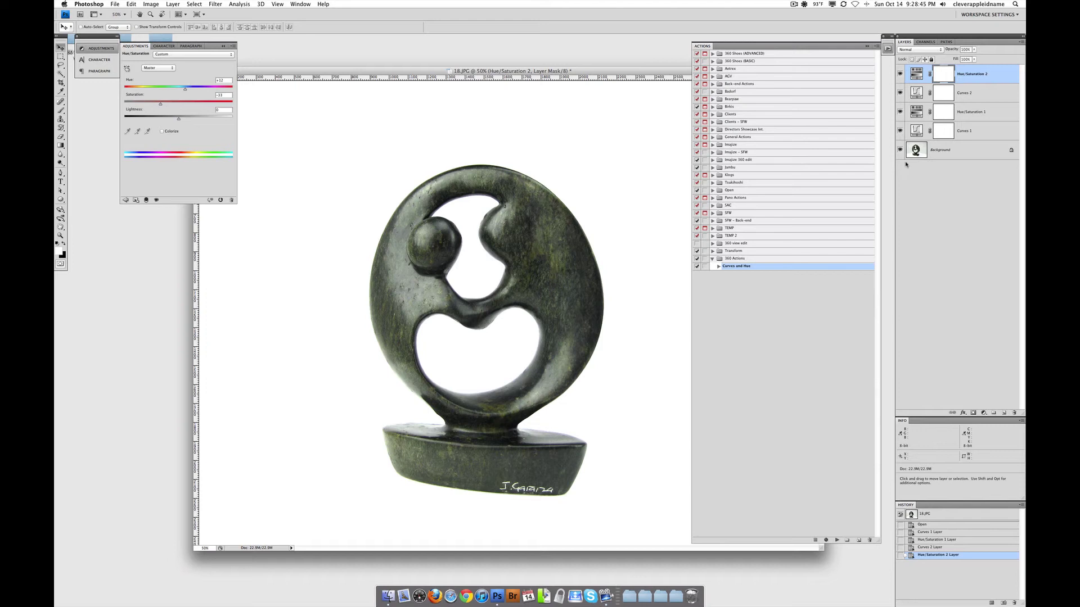
shift+click(919, 134)
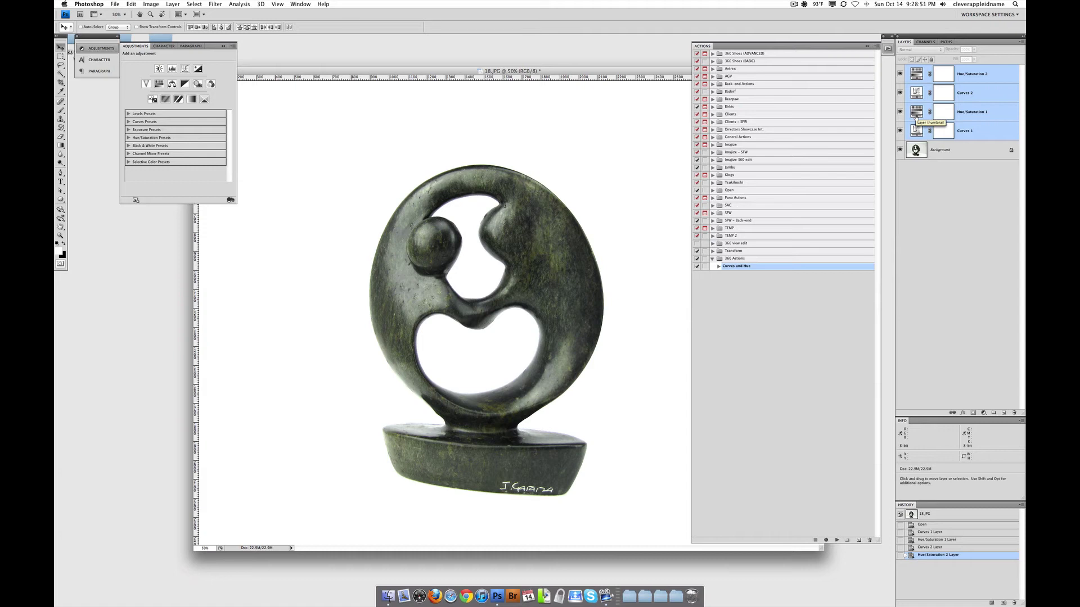
key(Delete)
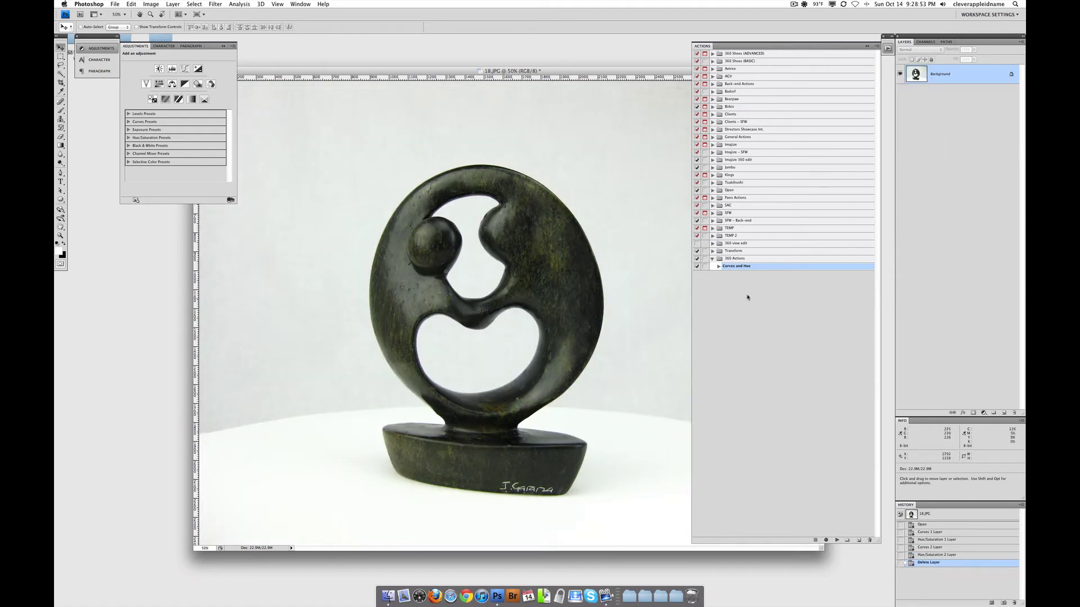
Step: Create a new action named Crop in the 360 Actions set and start recording it
click(859, 540)
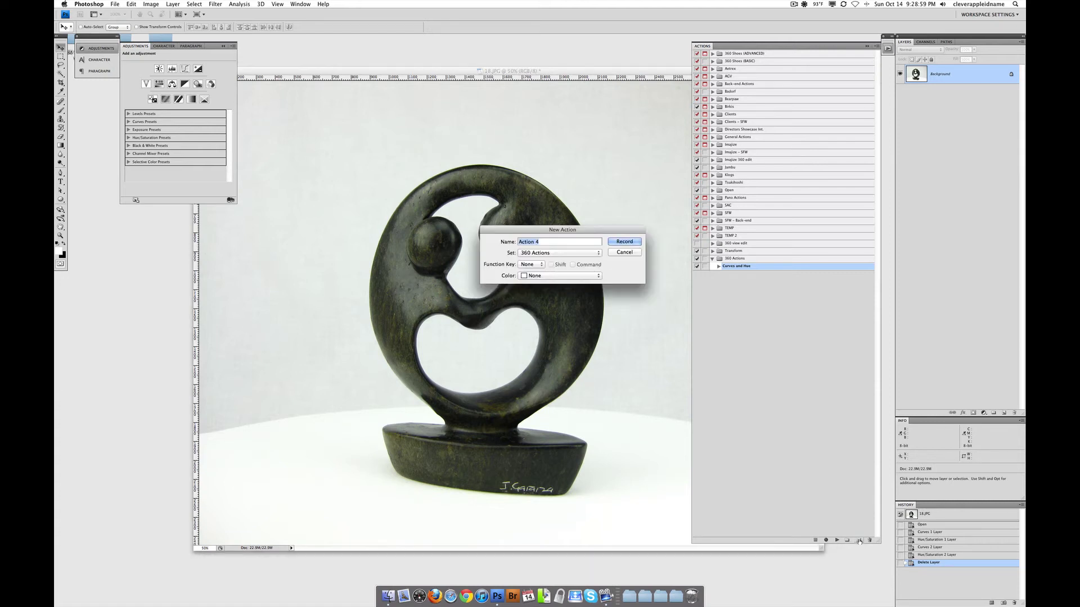
text(Crop)
click(625, 242)
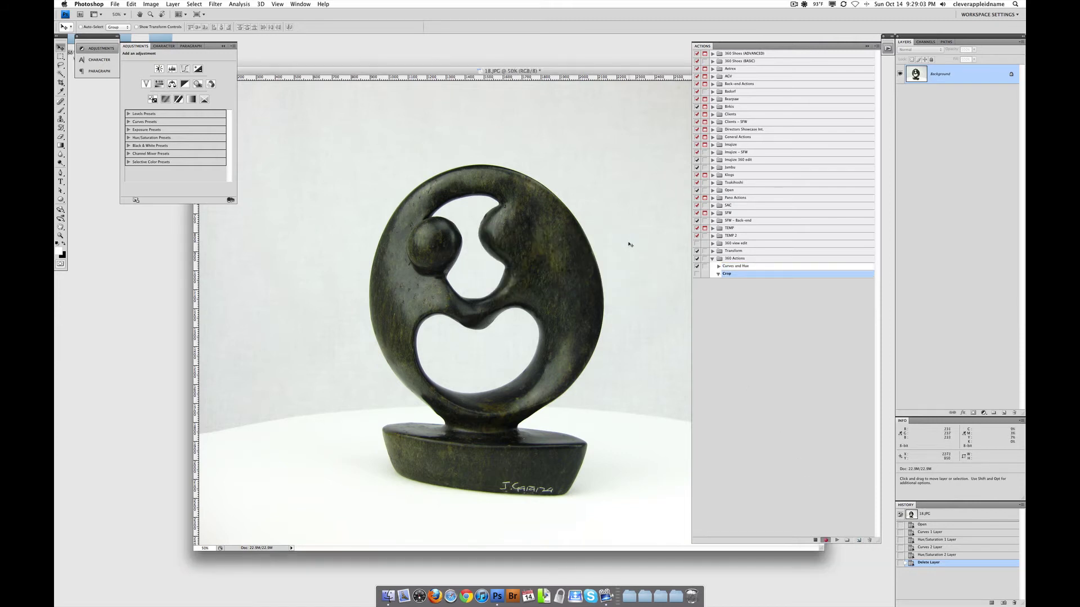
Step: Clear the Crop tool's preset dimensions and set its width to 2560 px and height to 1920 px
key(c)
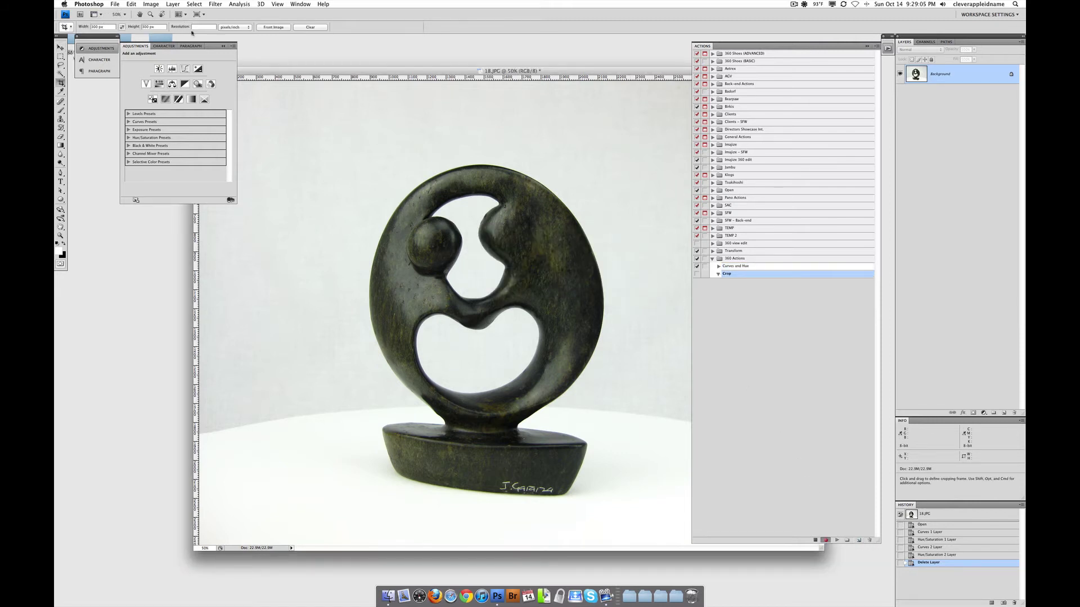
click(306, 29)
key(Tab)
scroll(339, 259, down, 3)
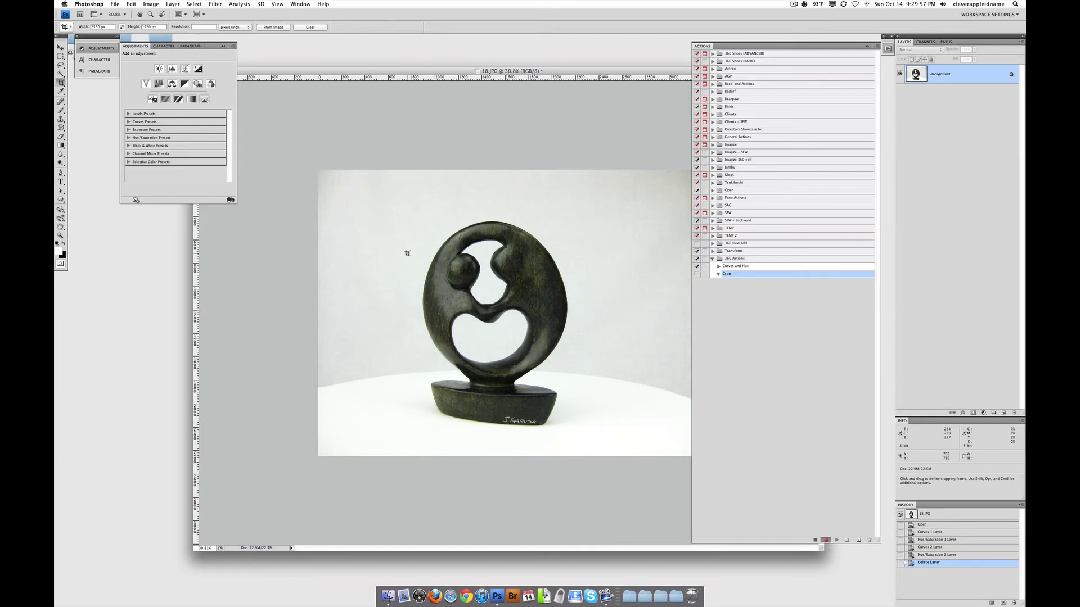
Step: Draw a crop frame around the sculpture, enlarge it and reposition it to leave margin on all sides
mouse_move(352, 214)
mouse_down()
mouse_move(555, 444)
mouse_move(631, 498)
mouse_up()
drag(464, 374, 497, 386)
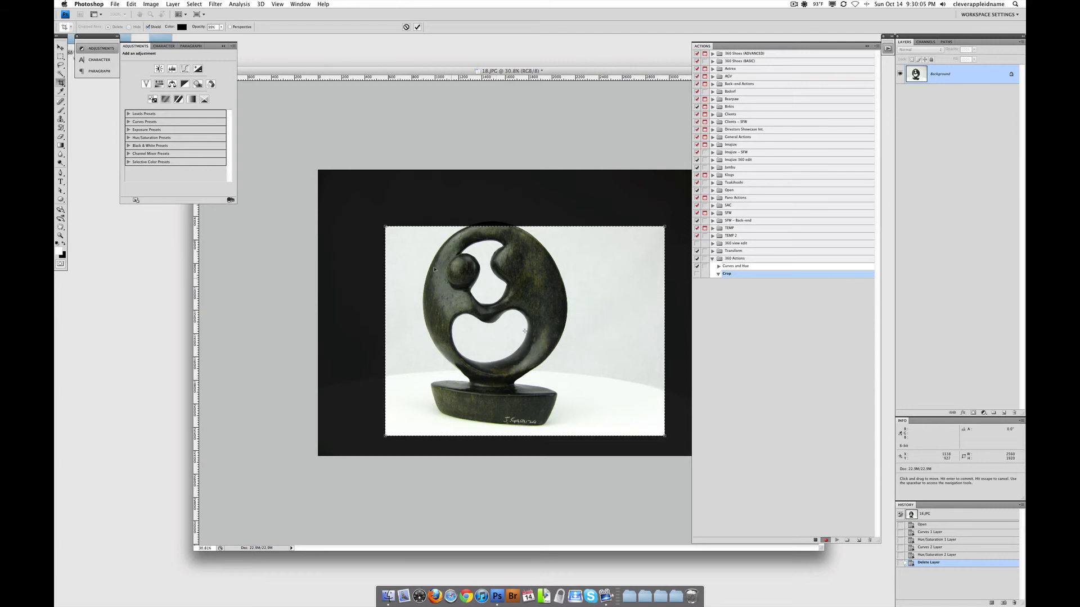
drag(386, 226, 353, 203)
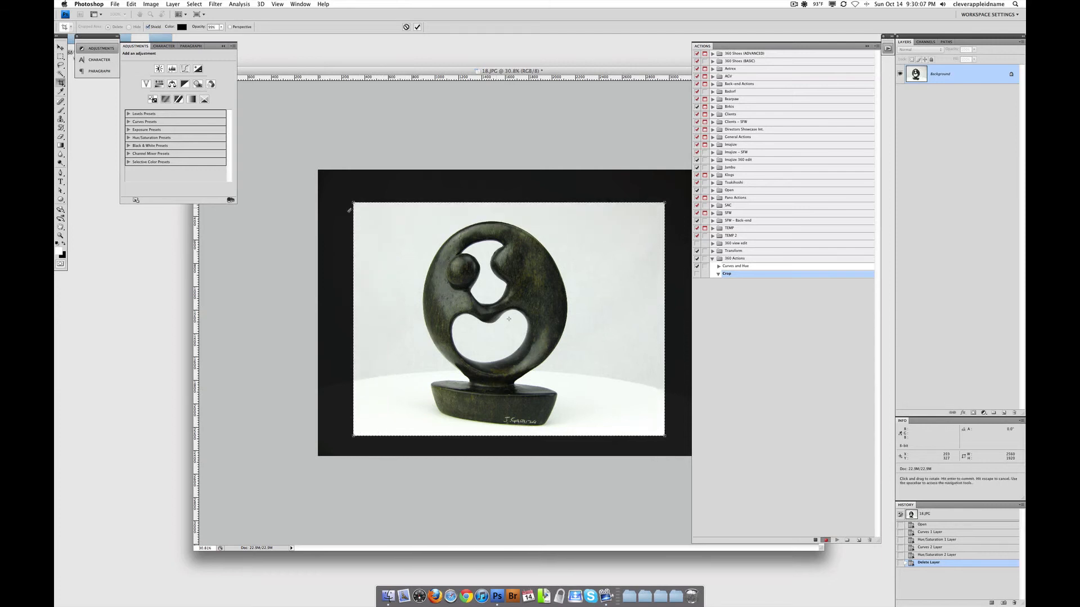
drag(428, 261, 414, 266)
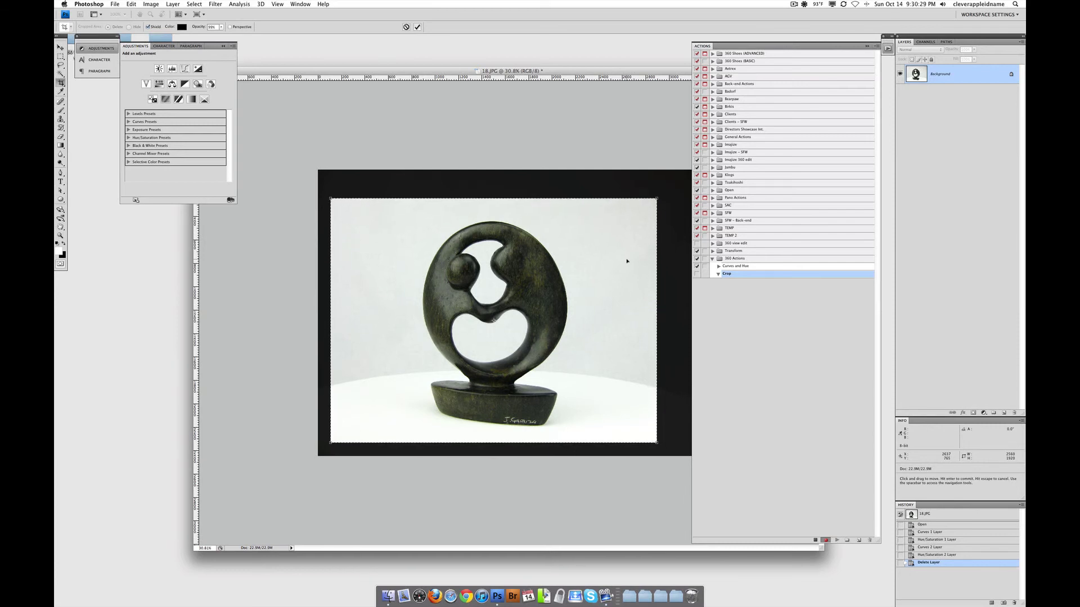
mouse_move(533, 265)
mouse_down()
mouse_move(532, 288)
mouse_move(532, 278)
mouse_up()
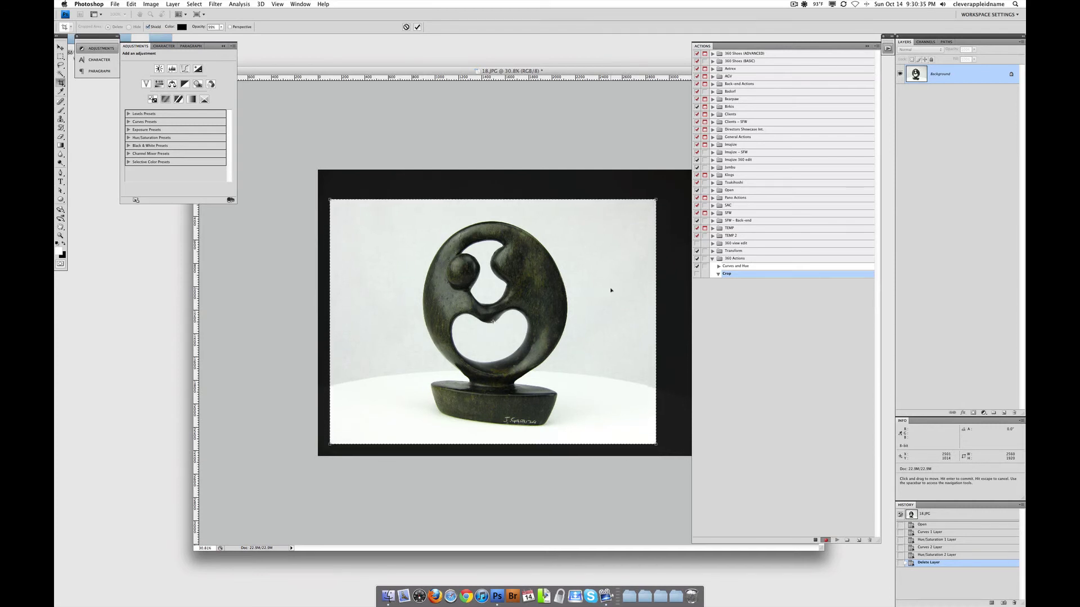
Step: Nudge the crop frame down to just above the photo's lower edge and apply the crop
key(shift+Down)
key(shift+Down)
key(shift+Down)
key(shift+Down)
key(shift+Down)
key(shift+Down)
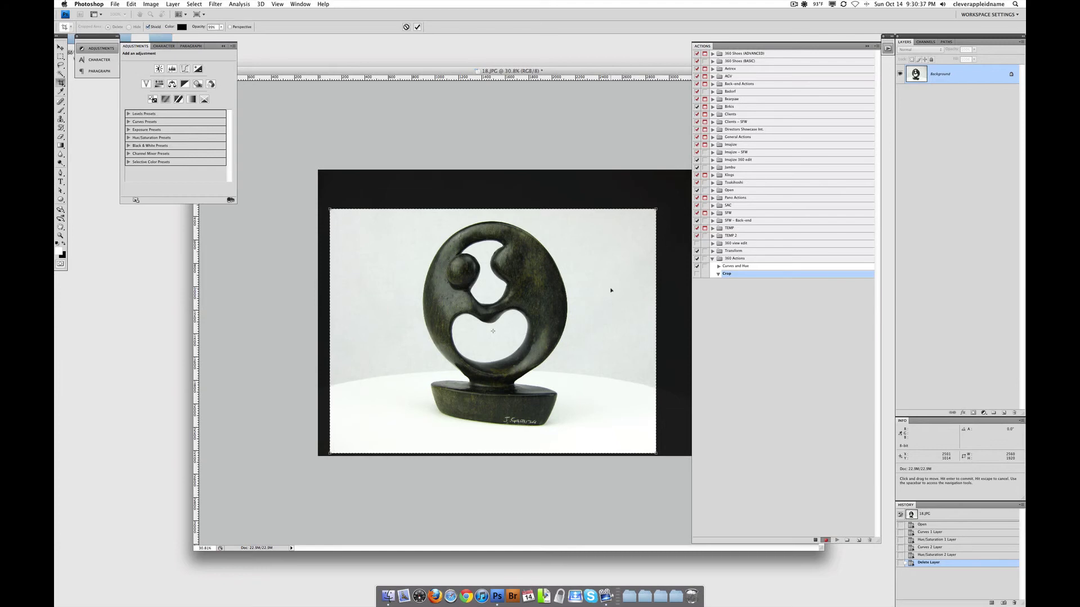
key(Return)
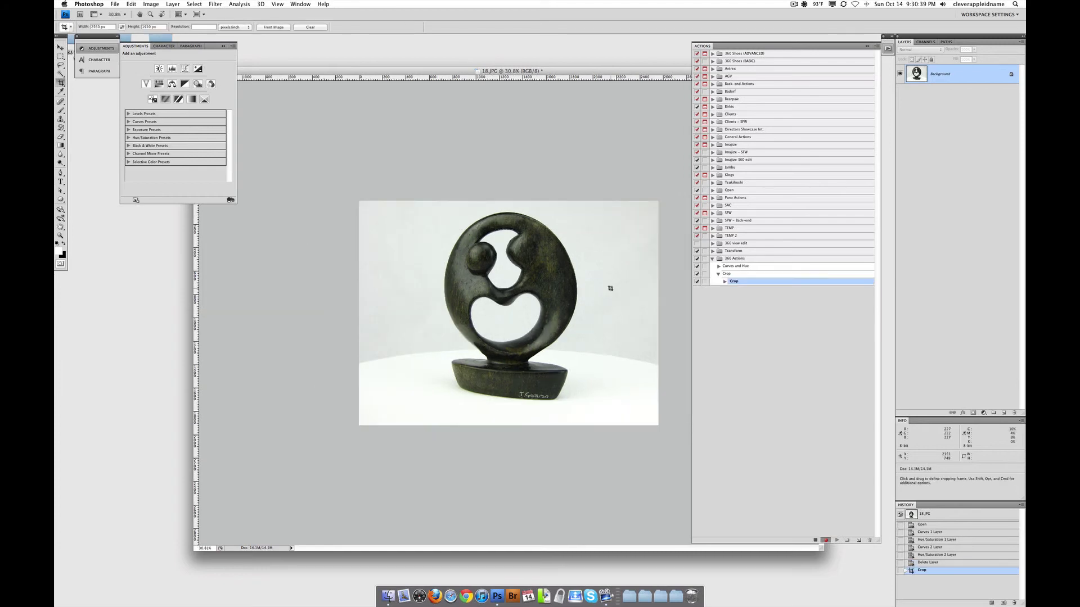
Step: Apply Smart Sharpen to the cropped photo with amount 40%, radius 0.4 pixels and Gaussian Blur removal
key(super+alt+0)
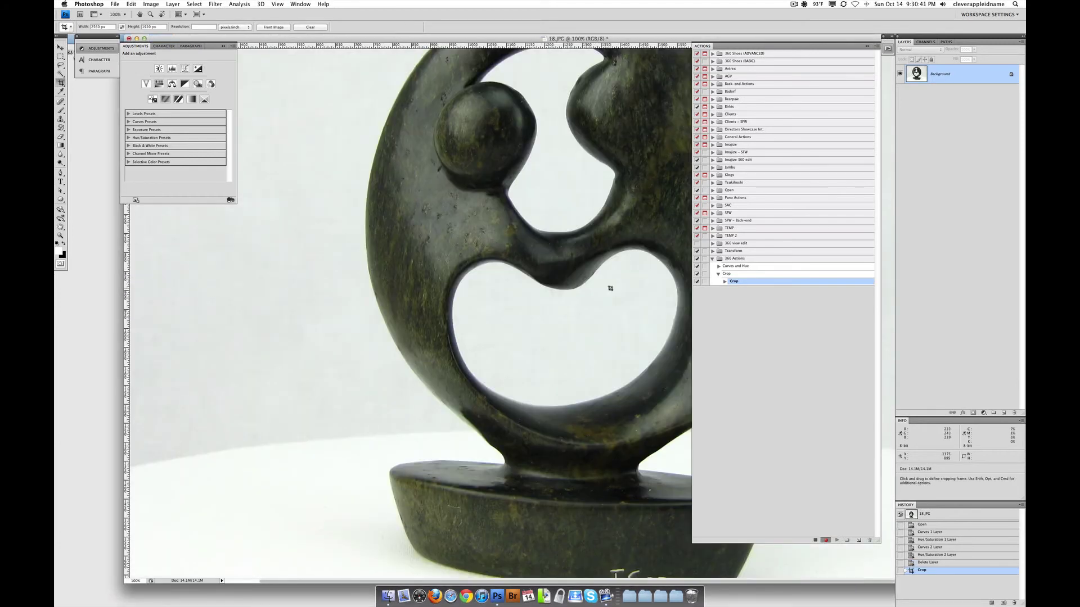
scroll(506, 265, right, 3)
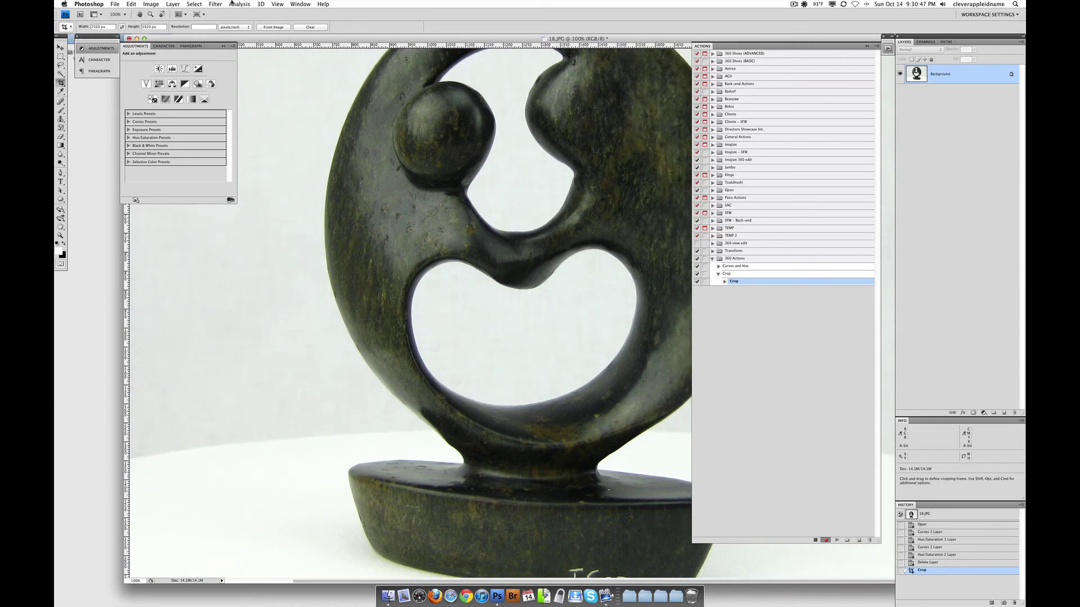
click(215, 3)
mouse_move(286, 118)
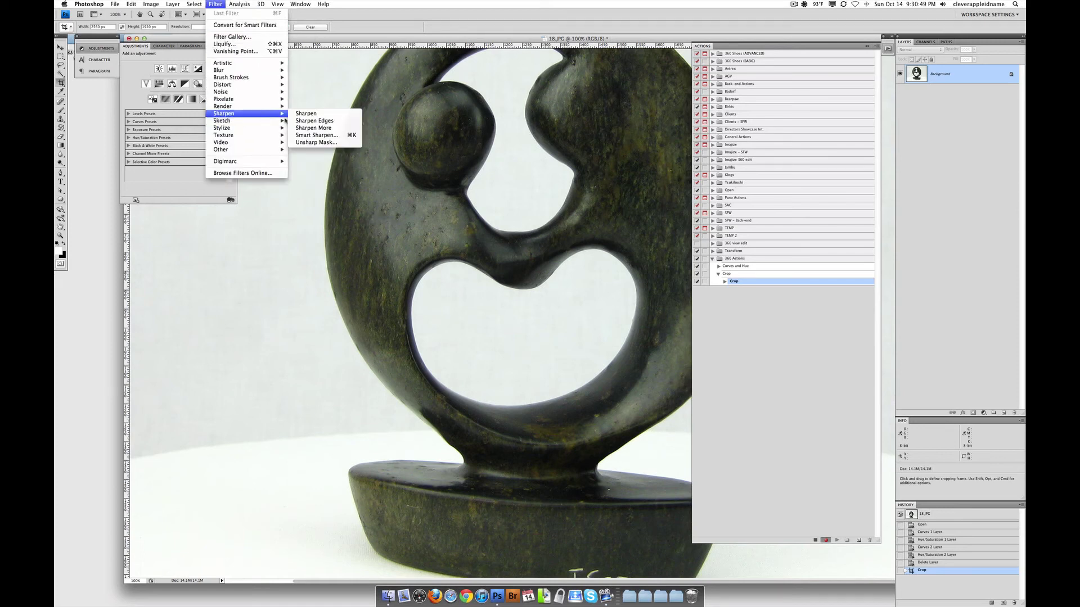
click(315, 135)
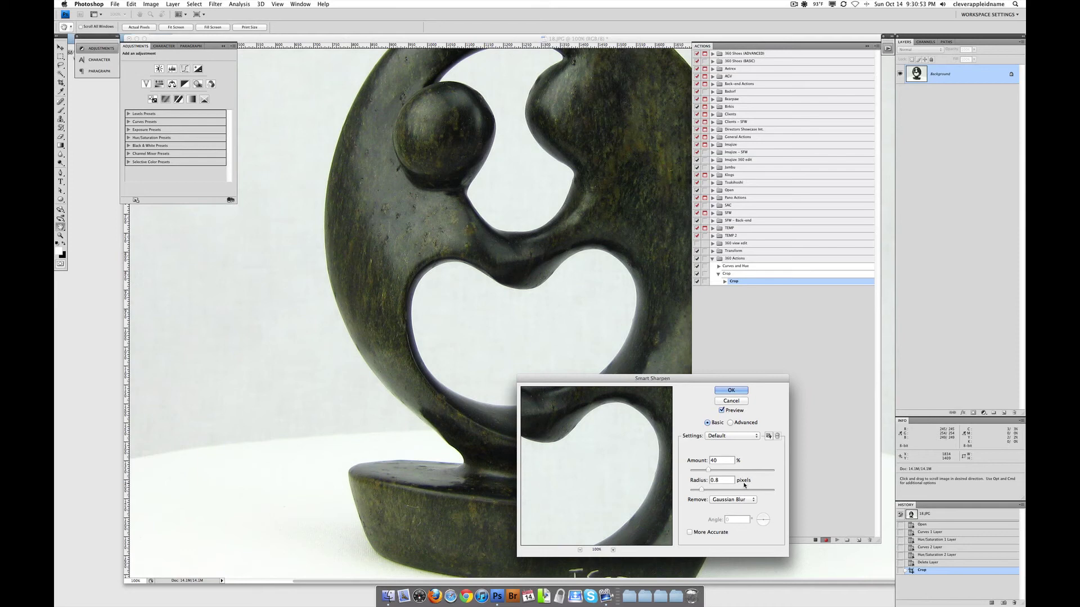
click(723, 482)
key(BackSpace)
text(4)
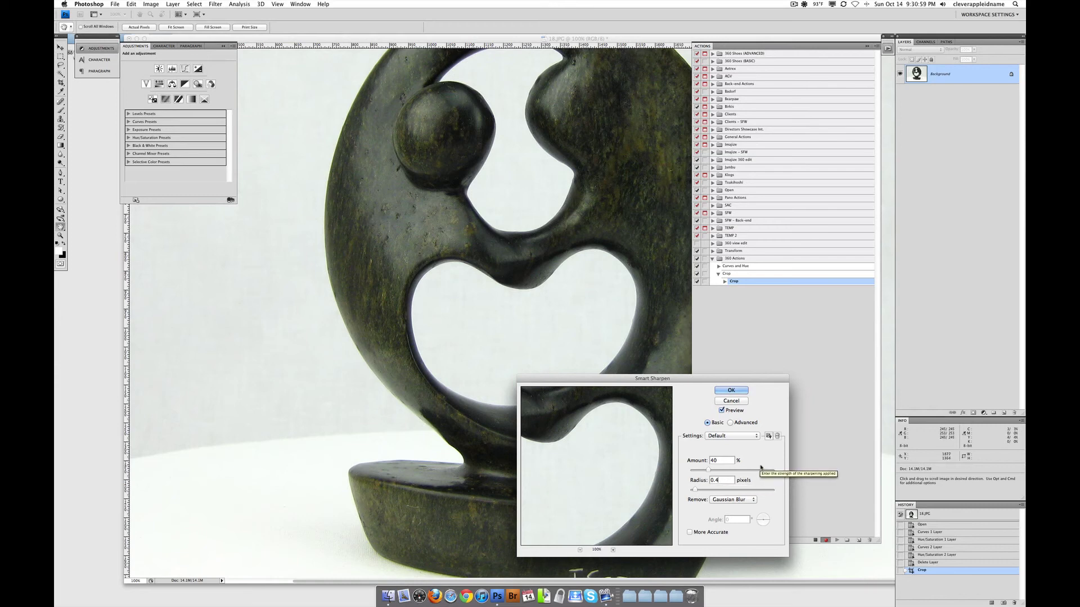
click(737, 393)
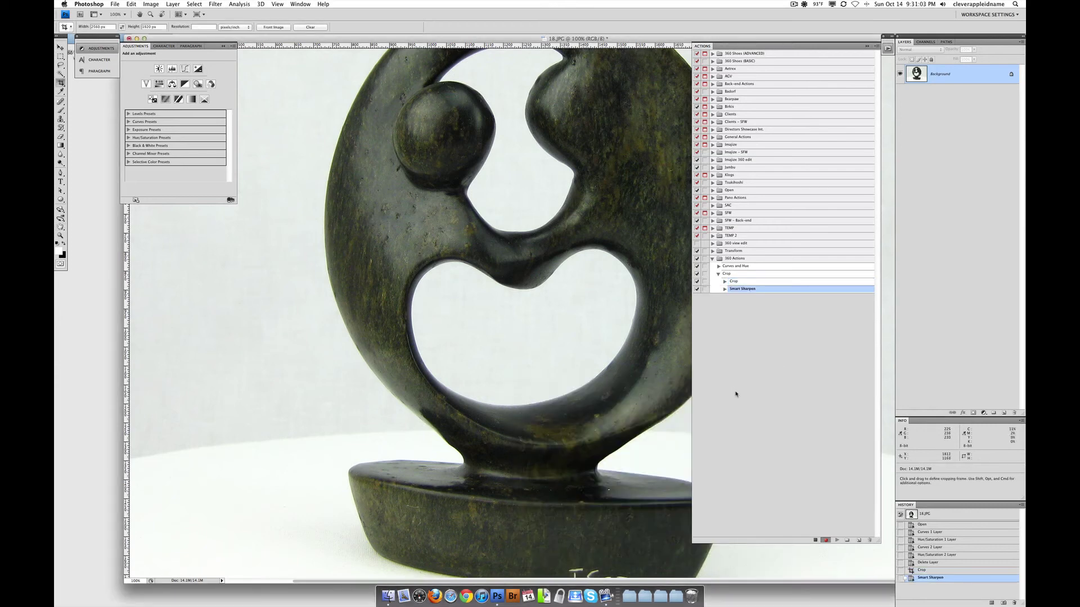
Step: Fit the whole photo in view, stop recording and collapse the Crop action
key(super+0)
key(super+minus)
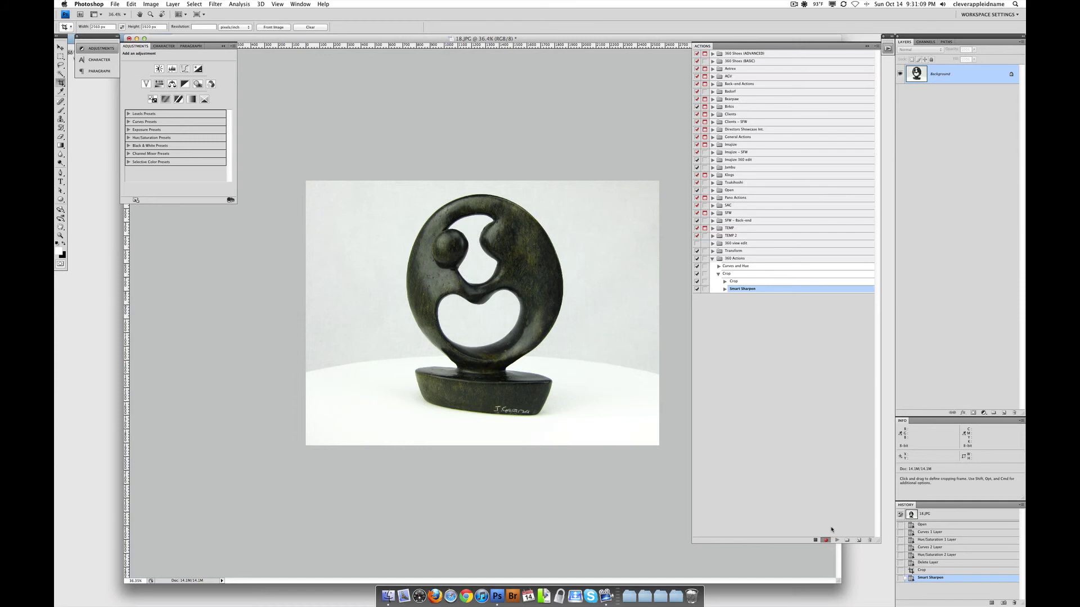
click(816, 540)
click(718, 275)
click(726, 275)
Step: Revert the photo to its Open history state, and run the Curves and Hue action followed by the Crop action
click(731, 267)
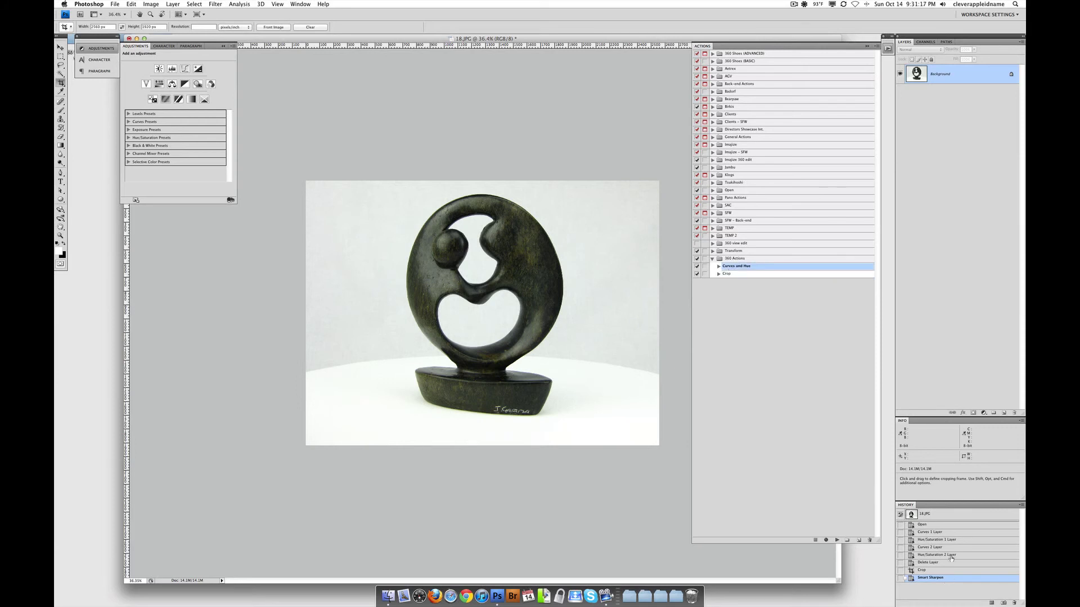
click(935, 524)
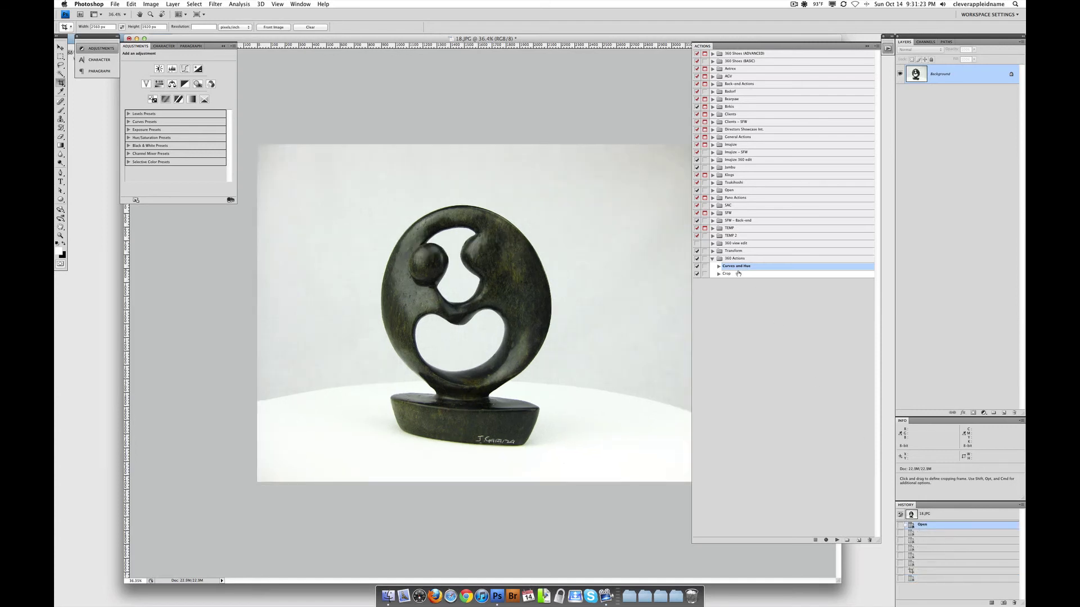
click(836, 540)
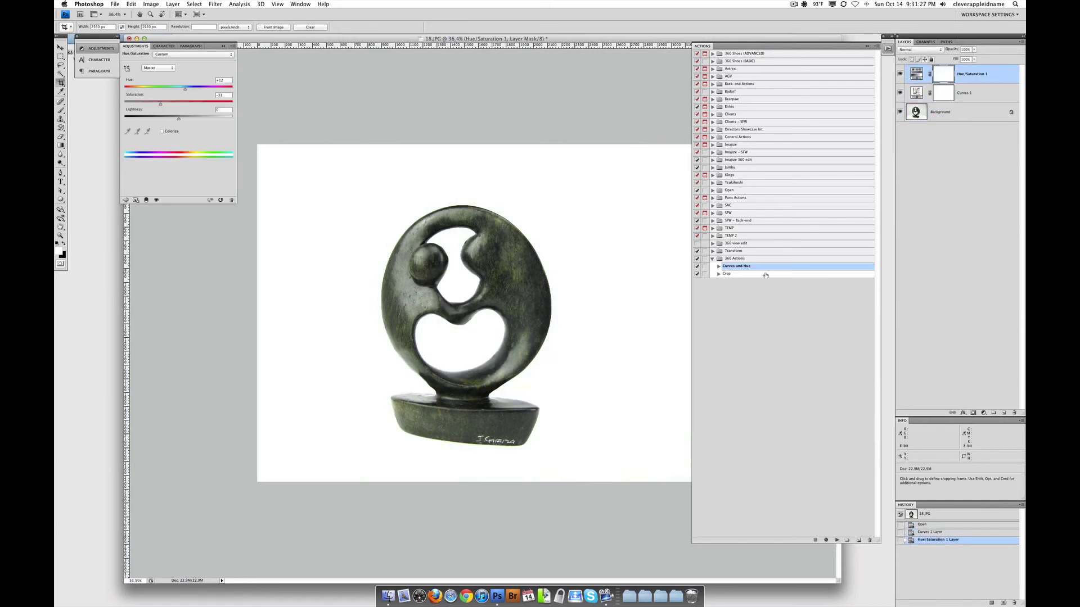
click(746, 275)
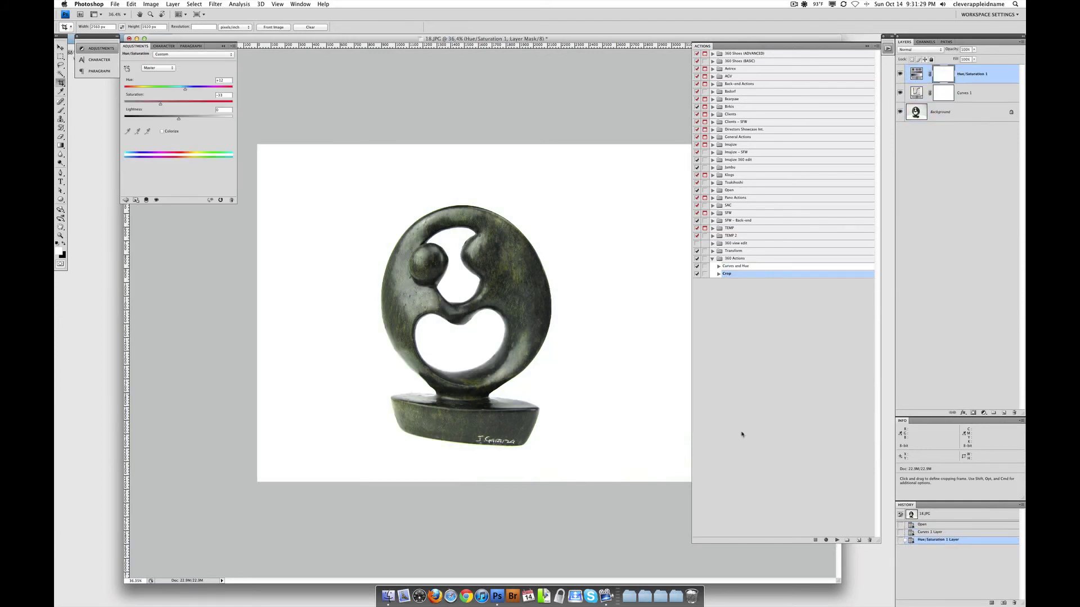
click(836, 541)
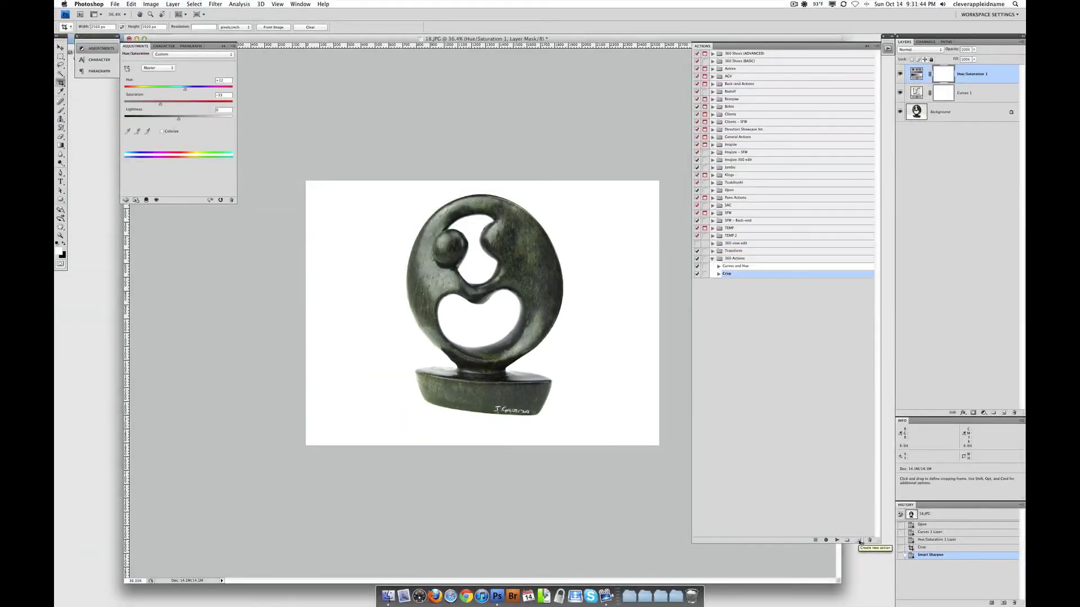
Step: Create a new action named Save in the 360 Actions set and start recording it
click(860, 542)
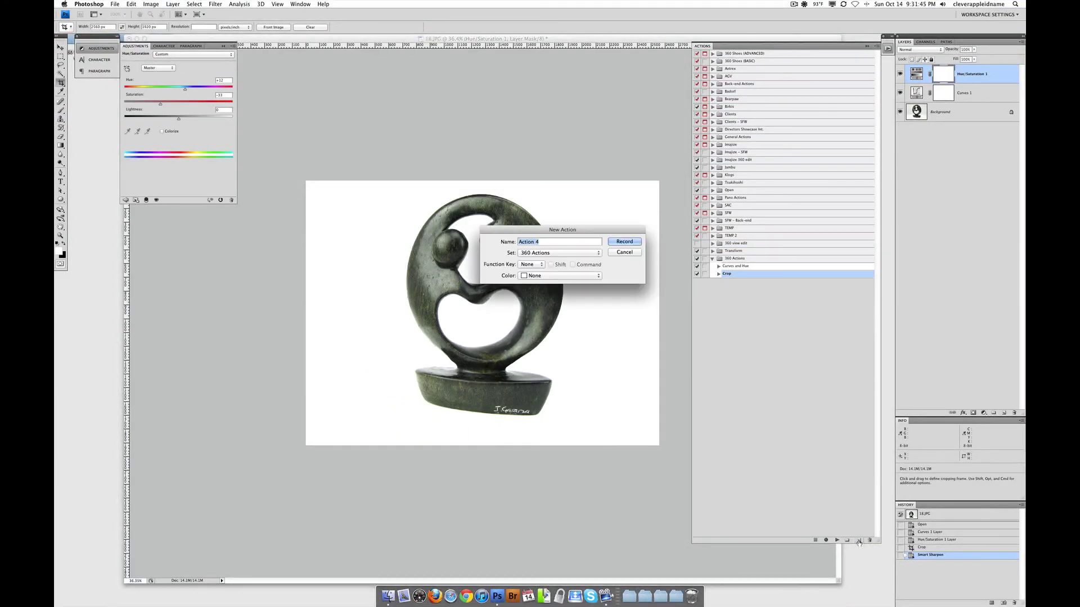
text(Save)
click(624, 242)
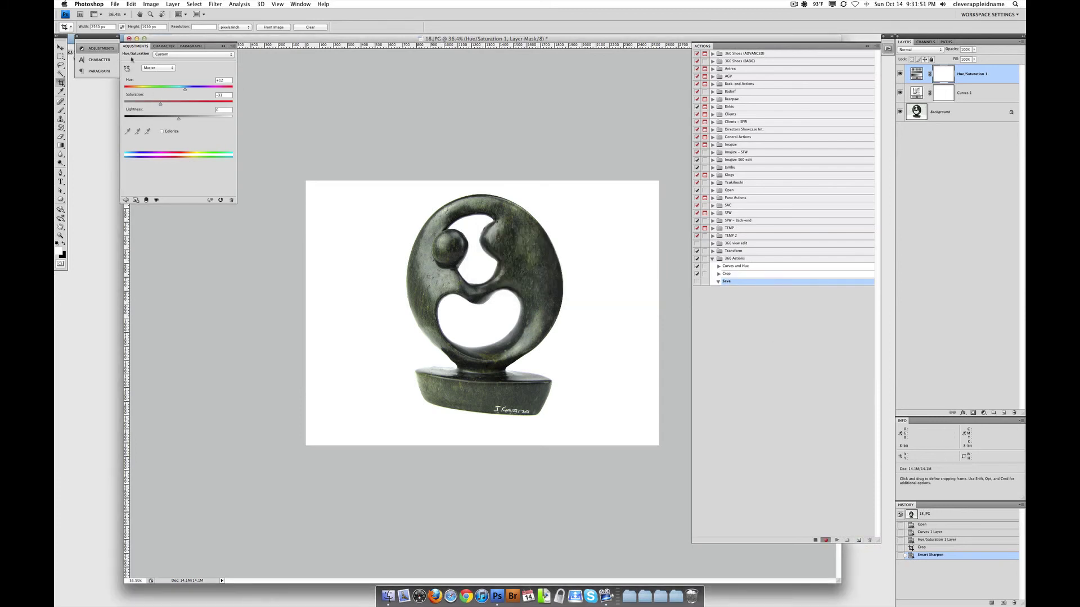
Step: Save the photo as 18.psd in Photoshop format in the desktop's 360 PSD folder, and close the document
click(115, 4)
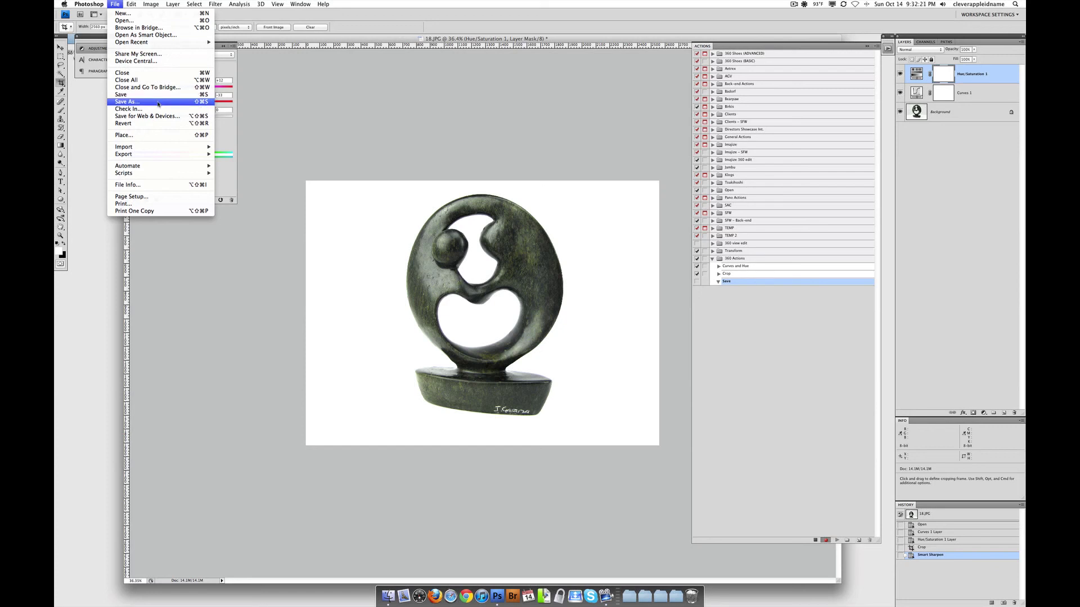
click(159, 103)
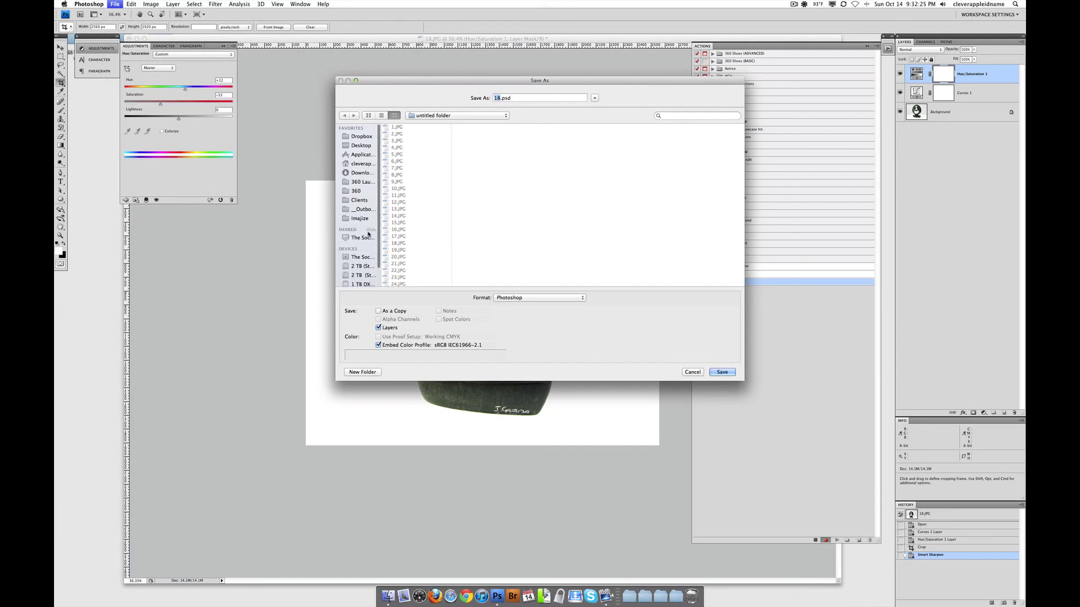
click(362, 145)
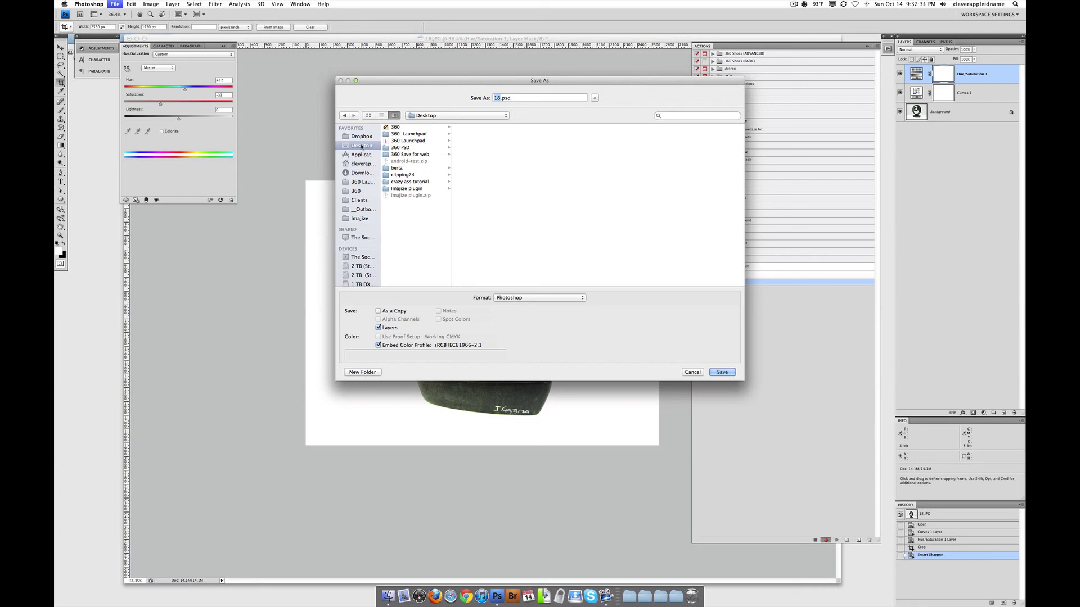
click(408, 149)
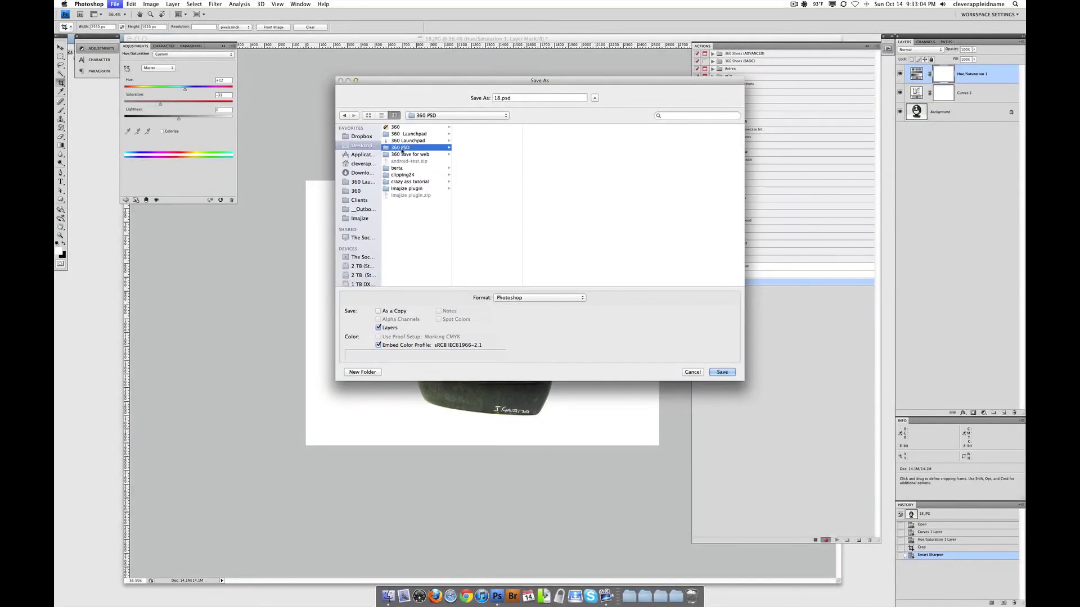
click(720, 373)
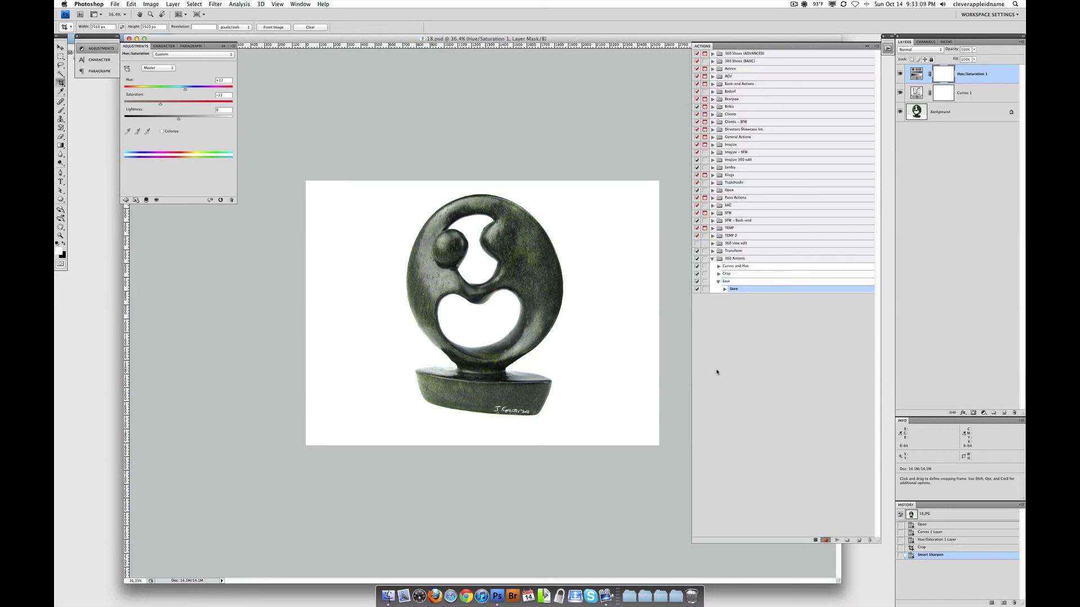
click(118, 4)
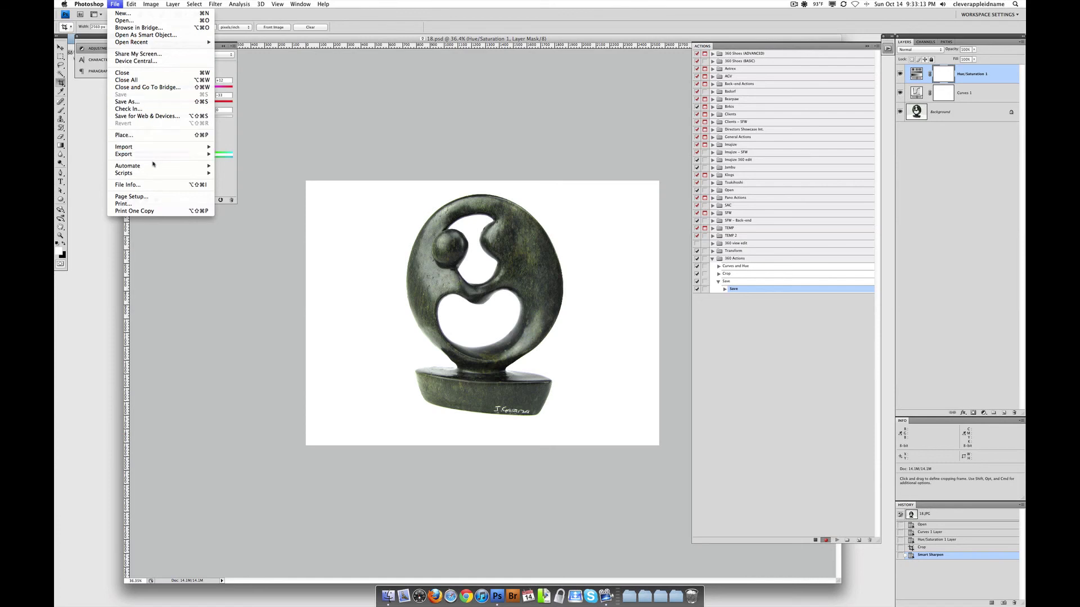
click(152, 73)
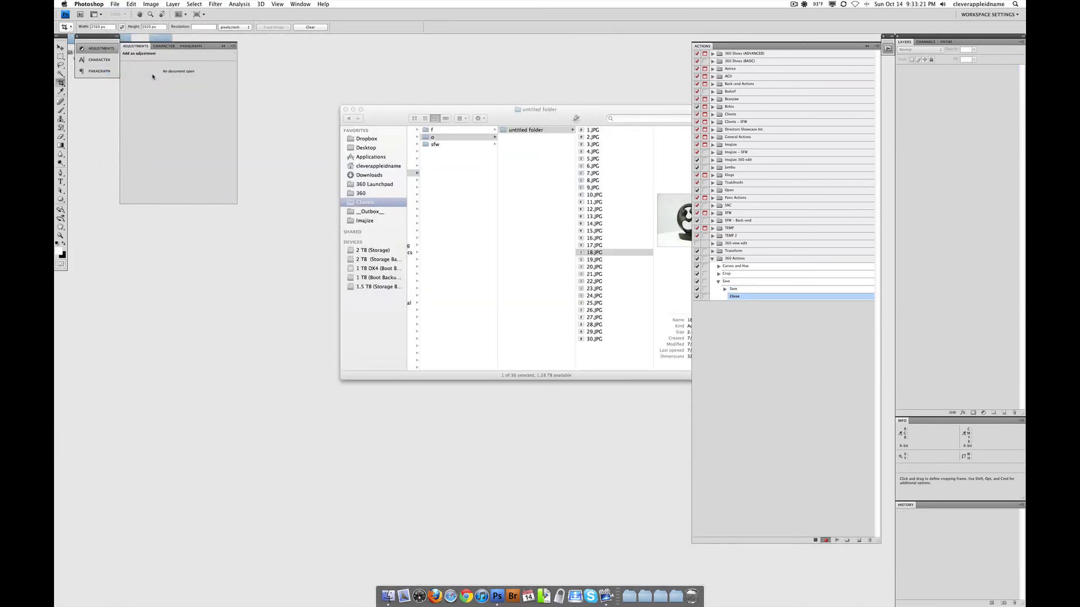